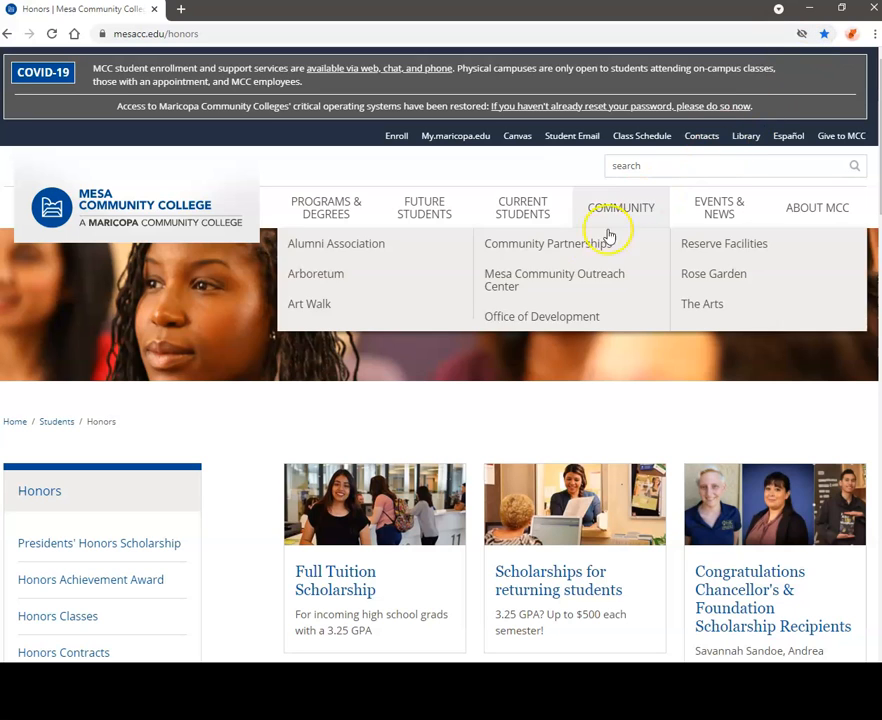
Scroll the Honors page down to the 'MCC Honors Program at a Glance' scholarships and Contact Honors directory
scroll(270, 435, "down", 3)
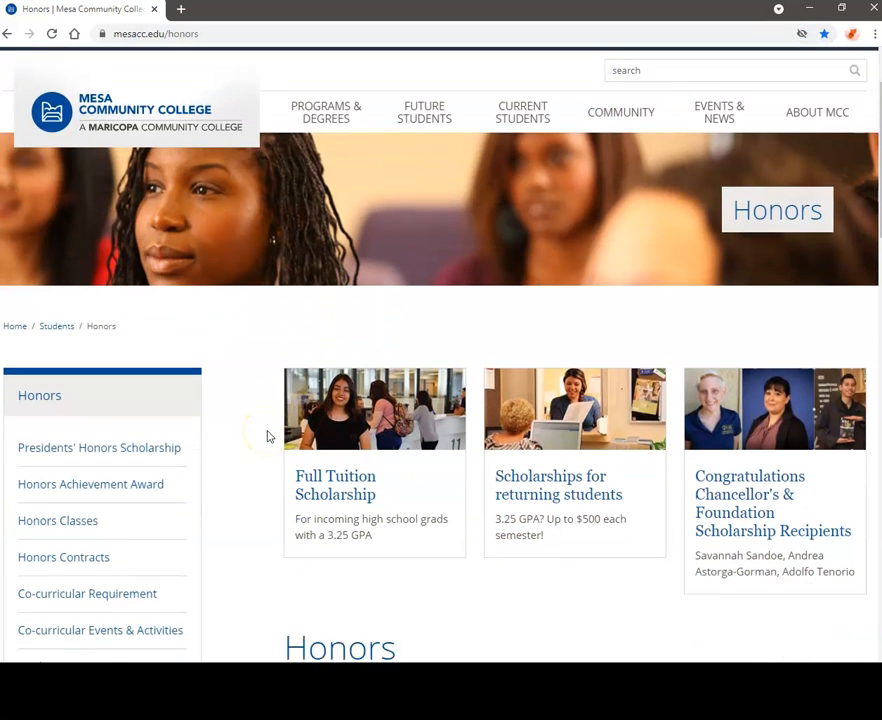
scroll(268, 436, "down", 3)
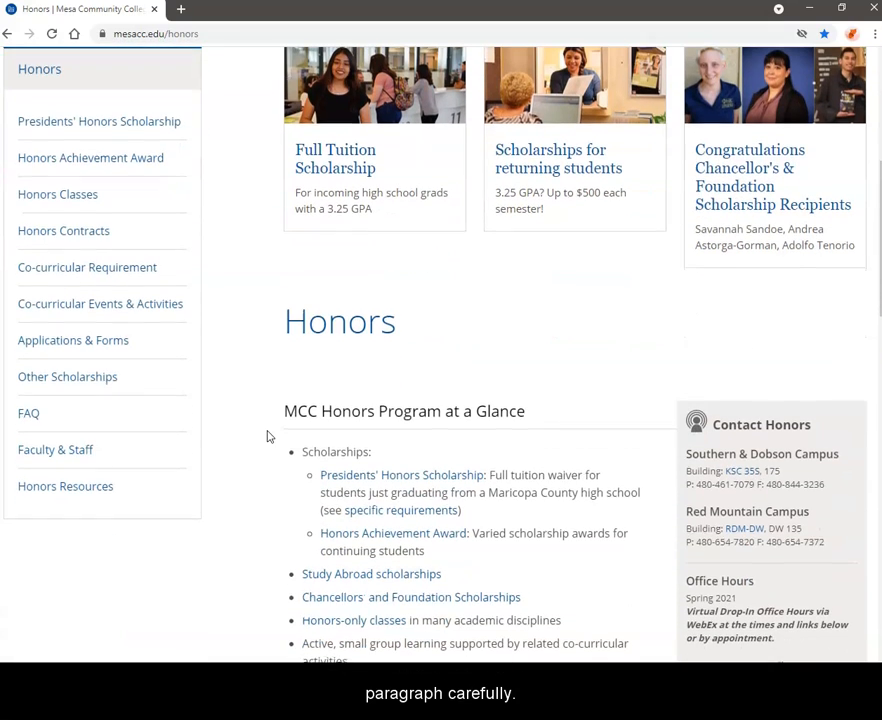
scroll(268, 436, "down", 1)
scroll(268, 436, "down", 1)
left_click(273, 433)
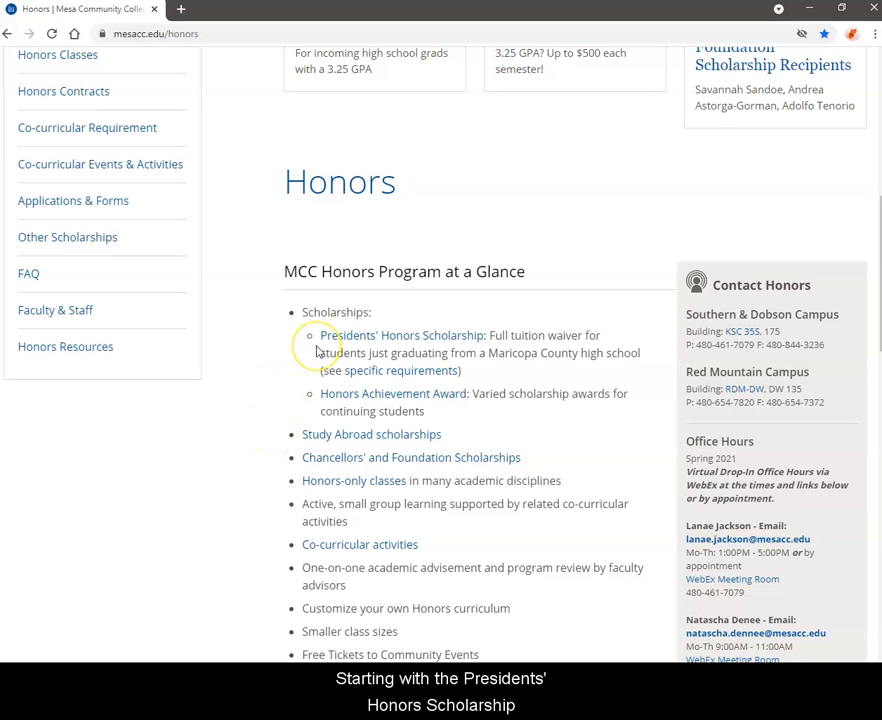
left_click(311, 397)
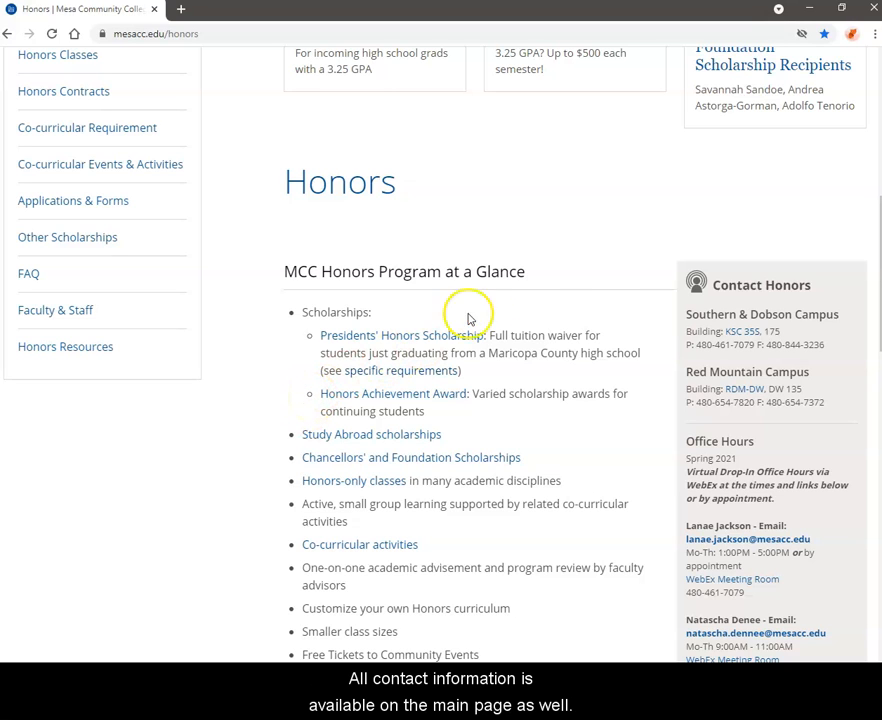
scroll(643, 293, "down", 1)
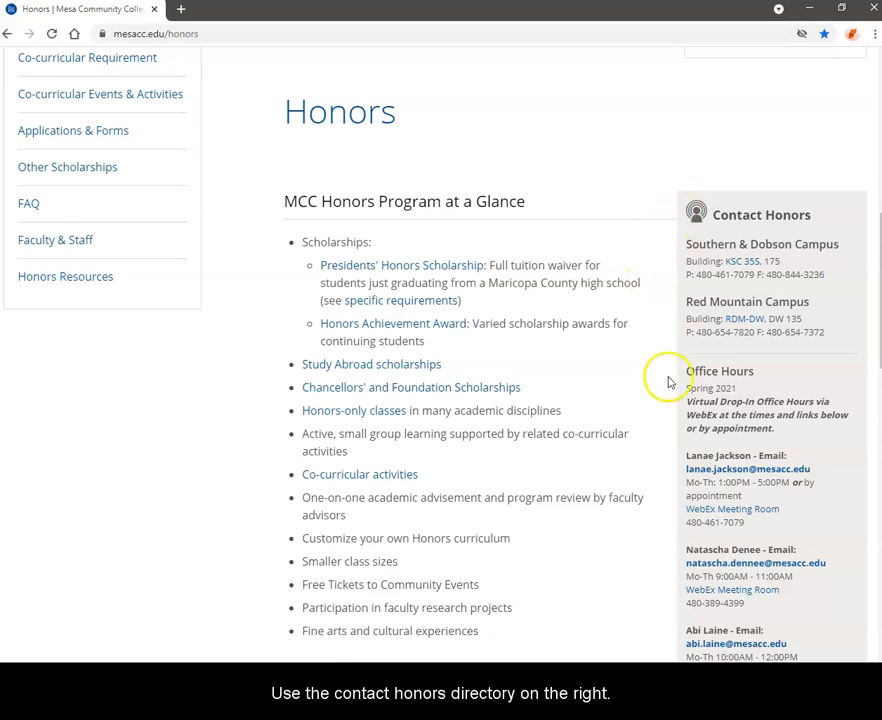
scroll(669, 385, "down", 2)
scroll(669, 393, "down", 2)
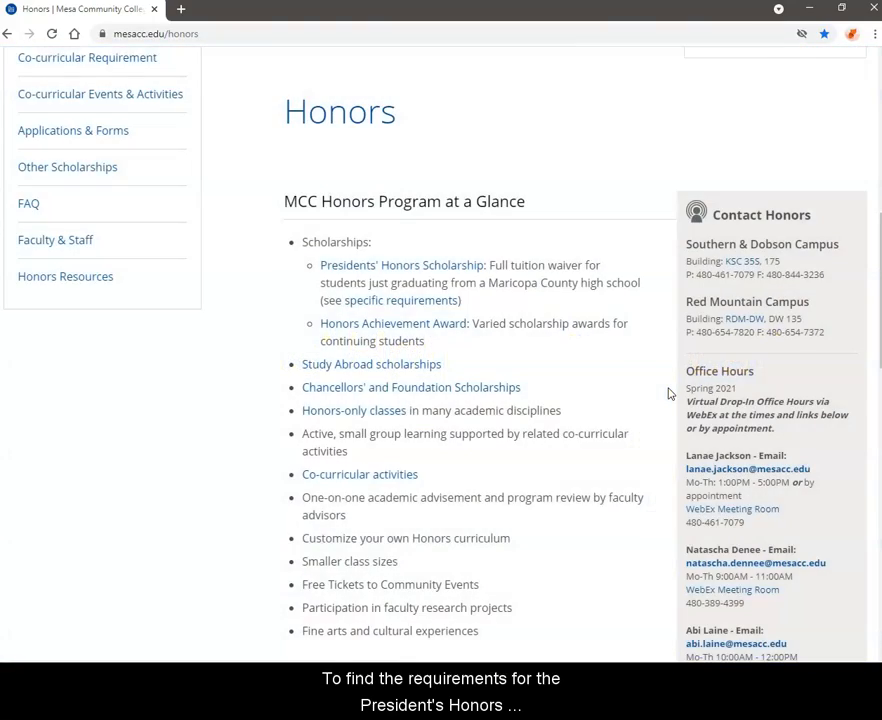
Scroll back up and choose 'Presidents' Honors Scholarship' in the Honors sidebar
scroll(669, 393, "up", 1)
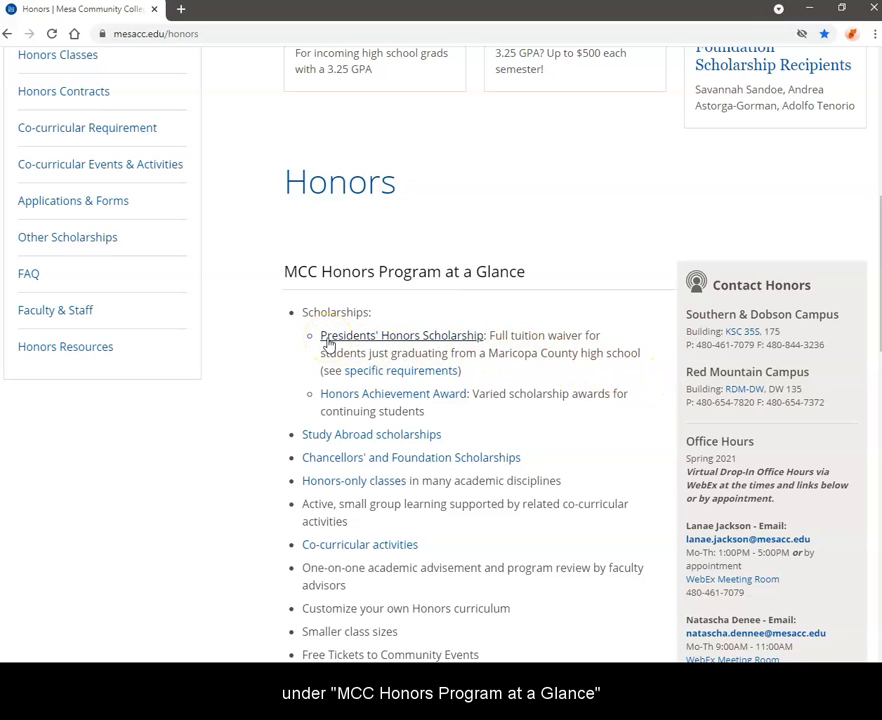
scroll(268, 343, "up", 1)
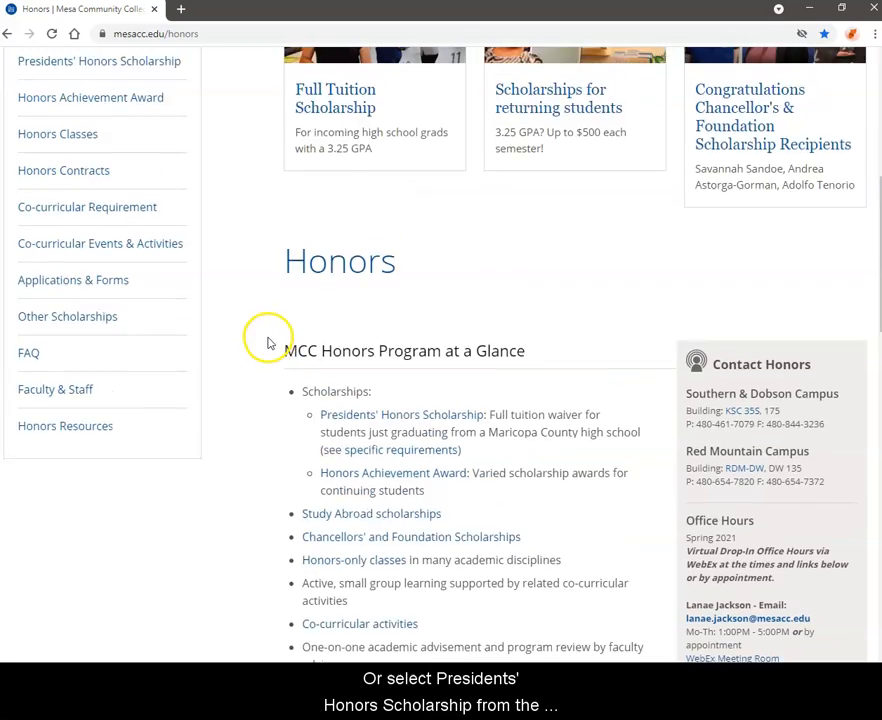
scroll(268, 343, "up", 3)
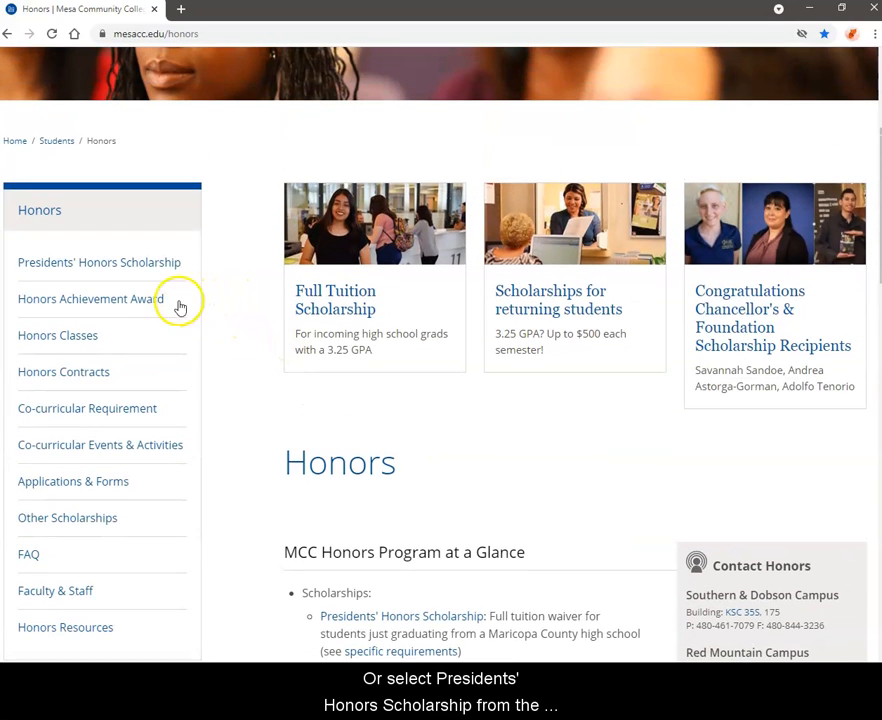
left_click(79, 264)
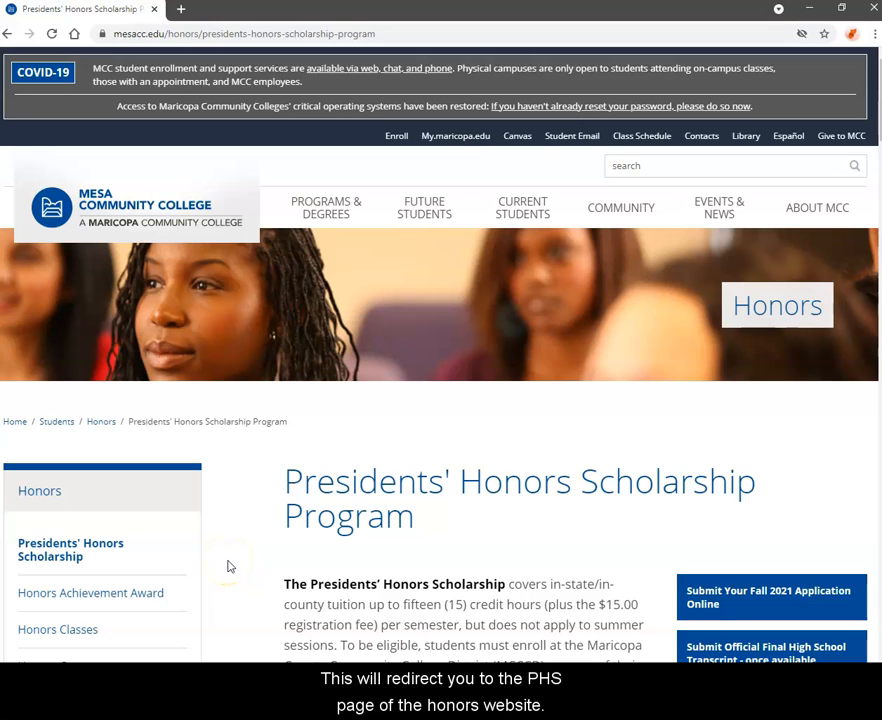
Scroll down through the eligibility, application materials, renewal and probation sections, then back up to Eligibility
scroll(228, 567, "down", 1)
scroll(228, 566, "down", 2)
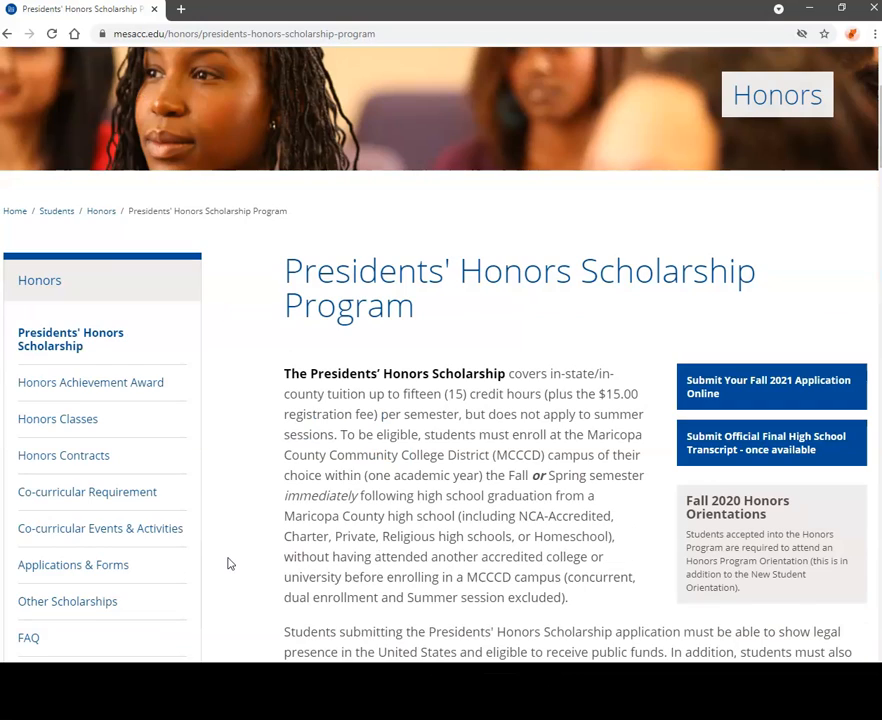
scroll(228, 564, "down", 1)
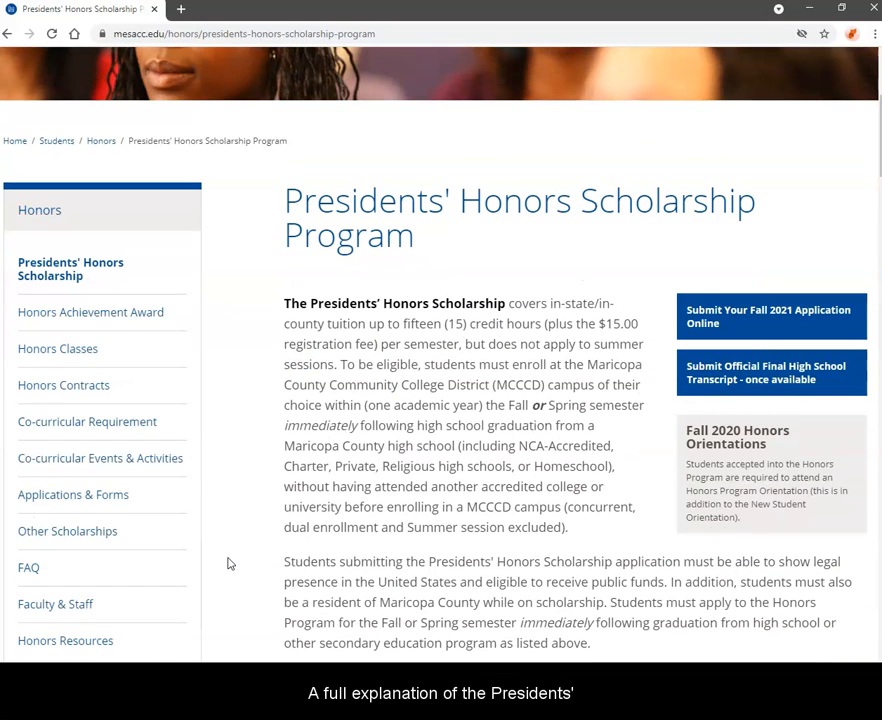
scroll(228, 564, "down", 1)
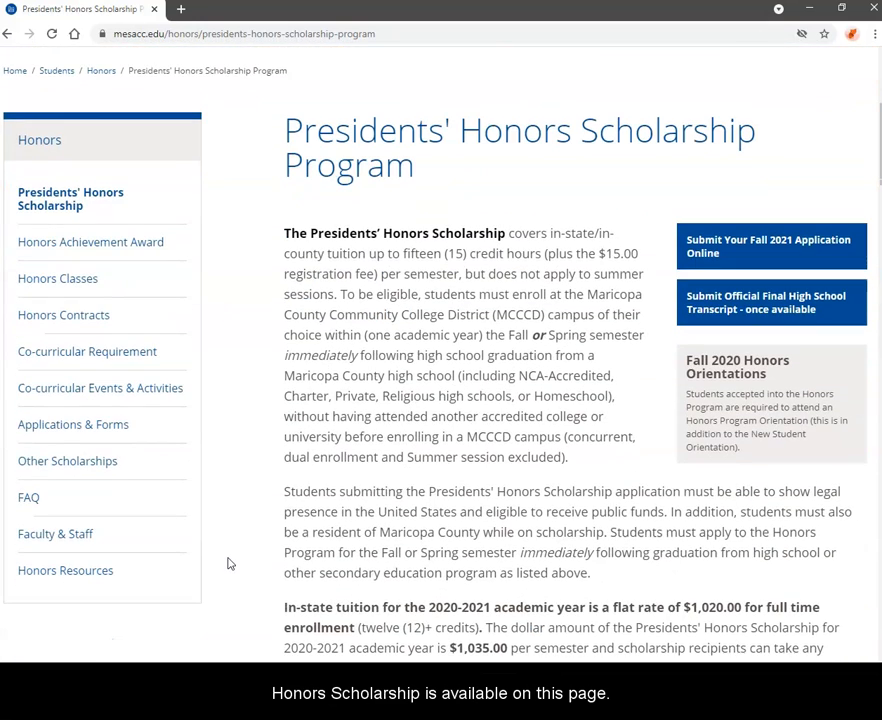
scroll(228, 563, "down", 1)
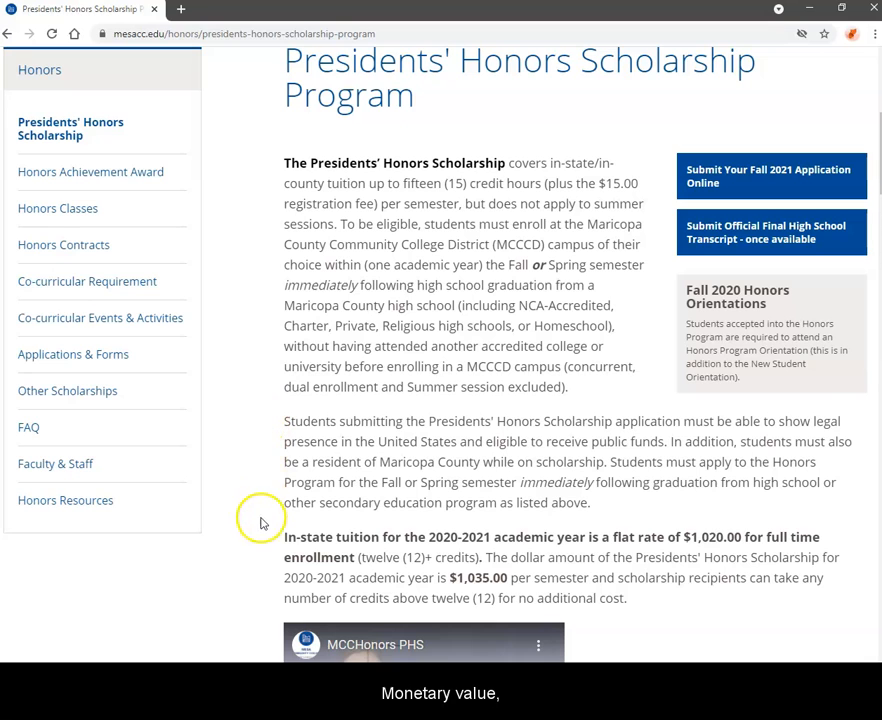
scroll(263, 540, "down", 2)
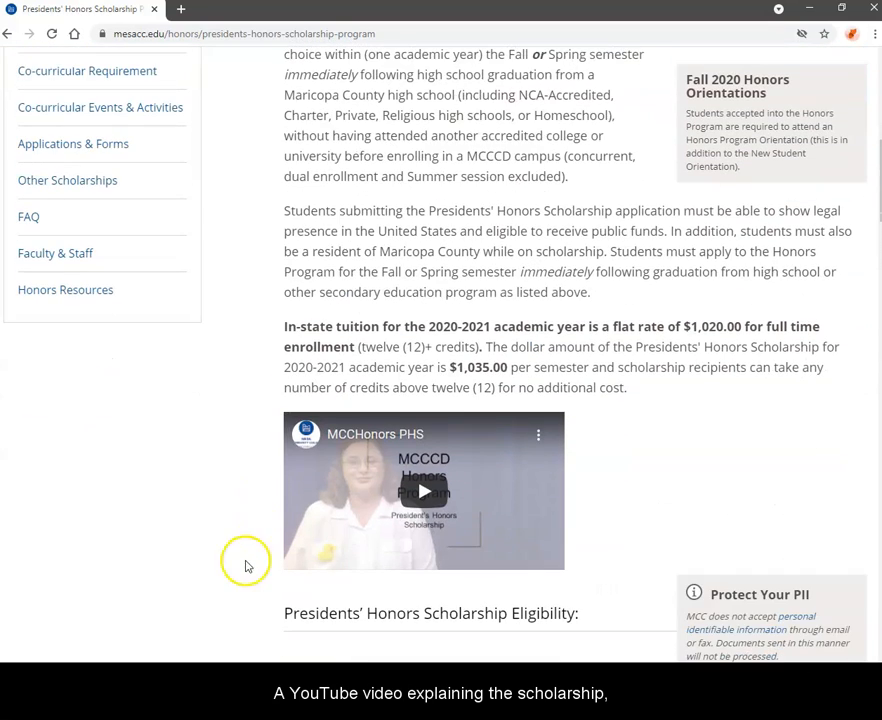
scroll(245, 546, "down", 1)
scroll(245, 546, "down", 3)
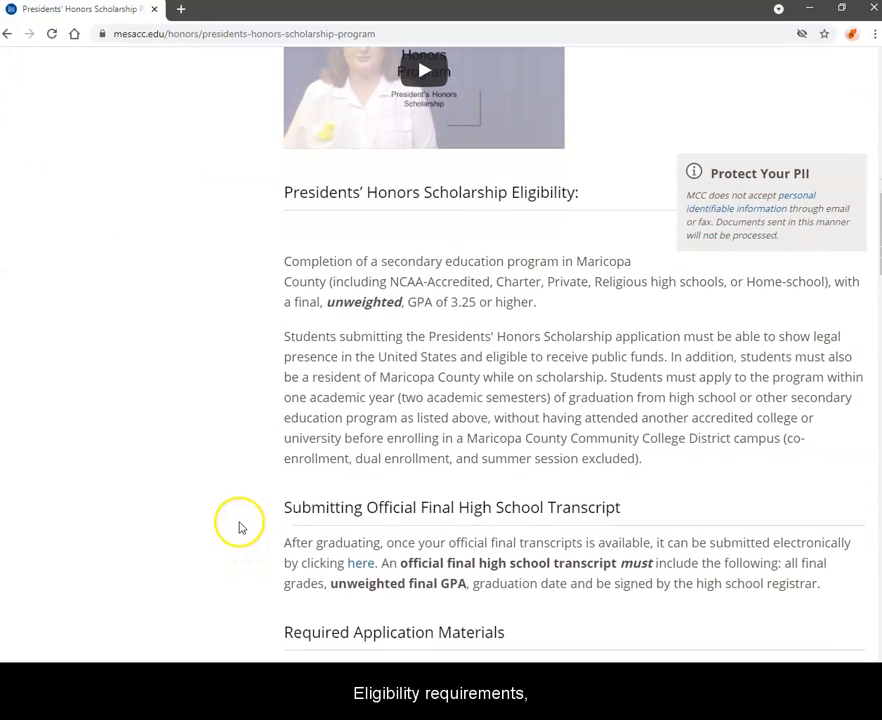
scroll(240, 528, "down", 1)
scroll(240, 528, "down", 2)
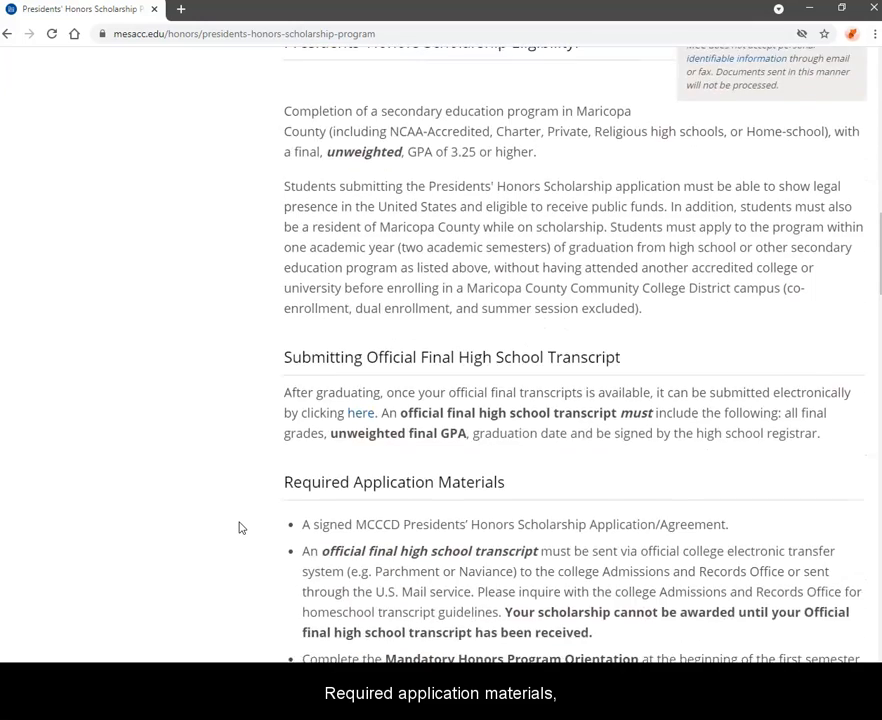
scroll(240, 528, "down", 1)
scroll(240, 528, "down", 1)
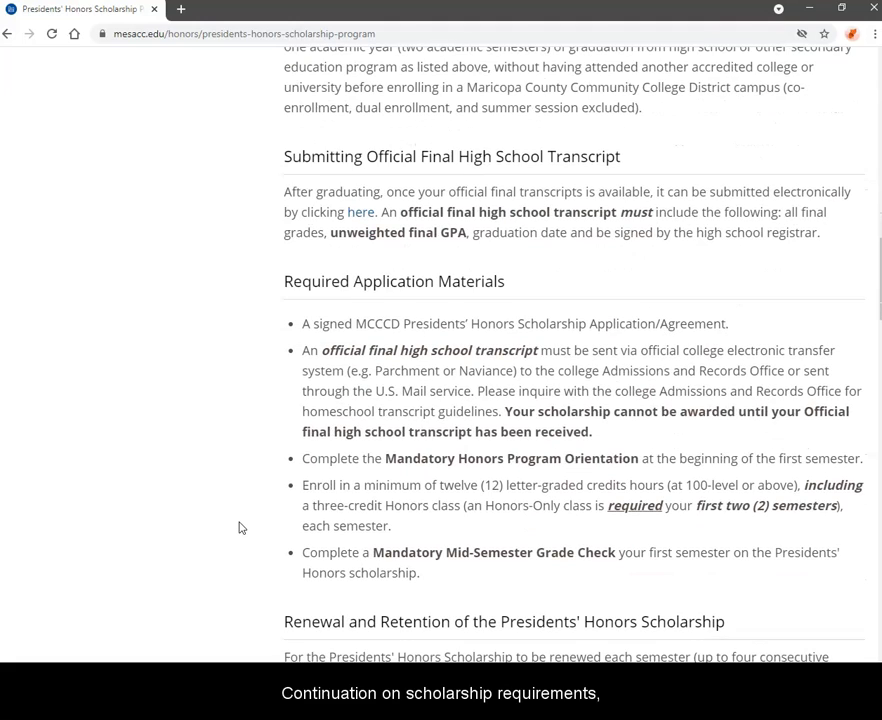
scroll(240, 528, "down", 4)
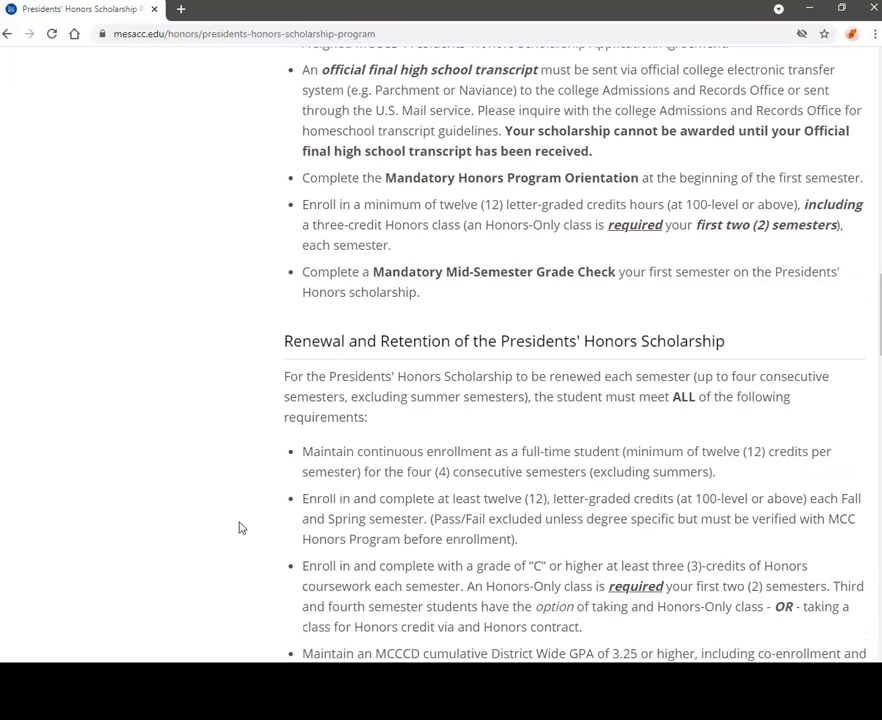
scroll(240, 528, "down", 3)
scroll(240, 528, "down", 1)
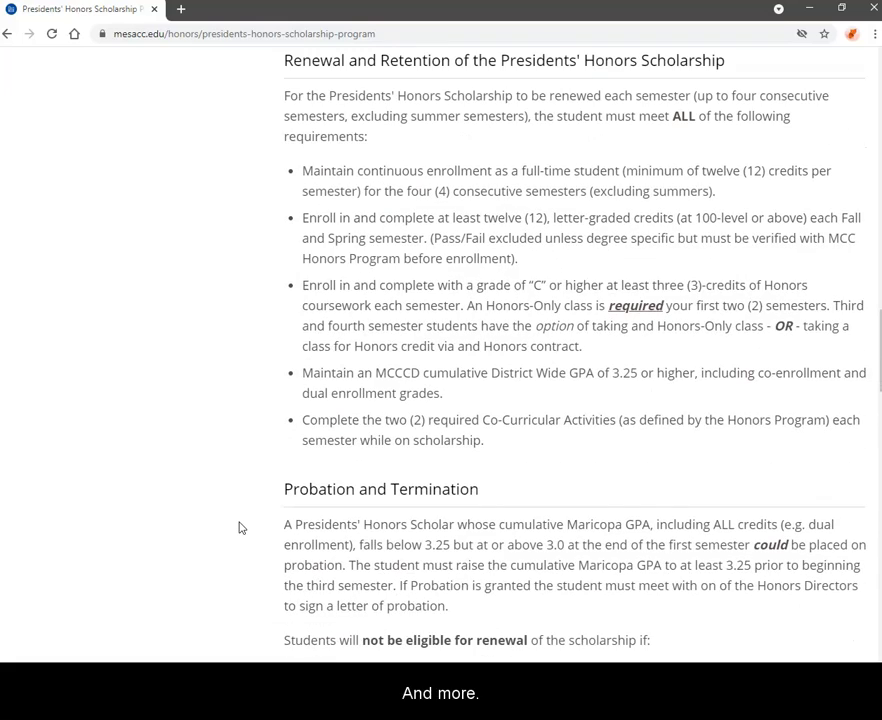
scroll(240, 528, "down", 1)
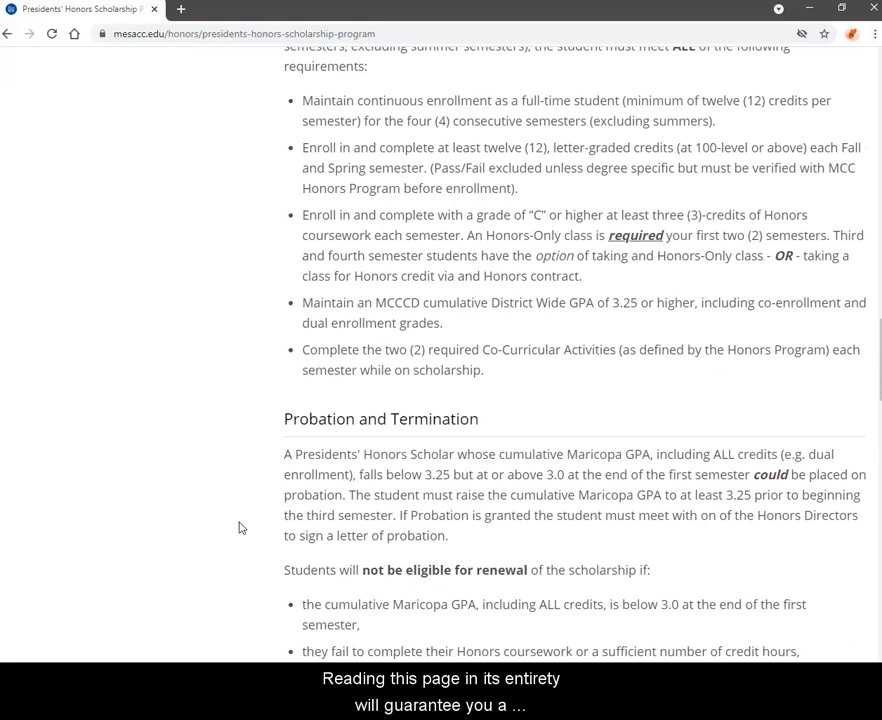
scroll(240, 528, "down", 1)
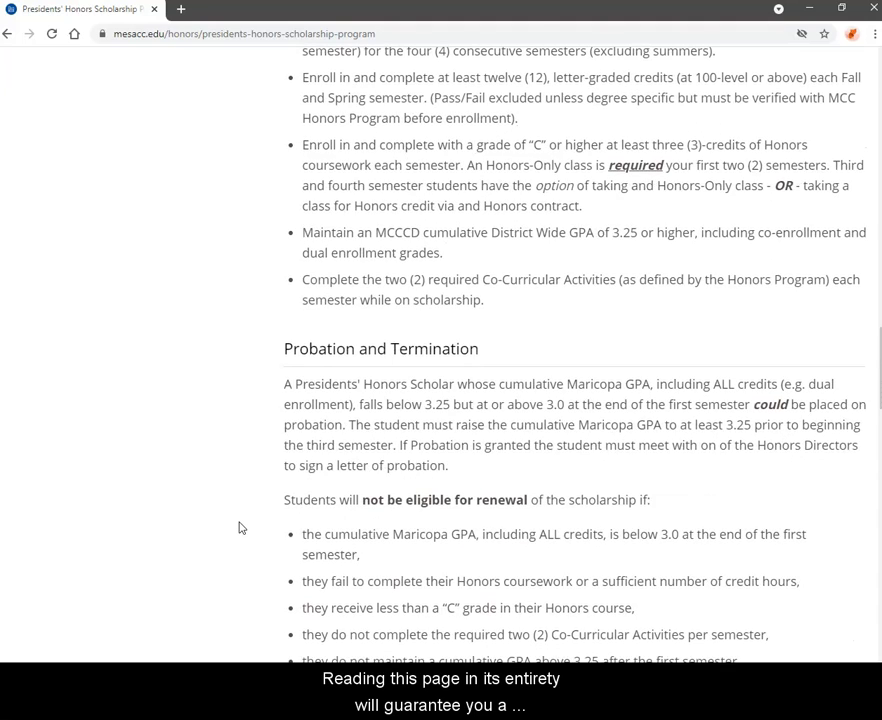
scroll(240, 528, "down", 1)
scroll(240, 528, "down", 1)
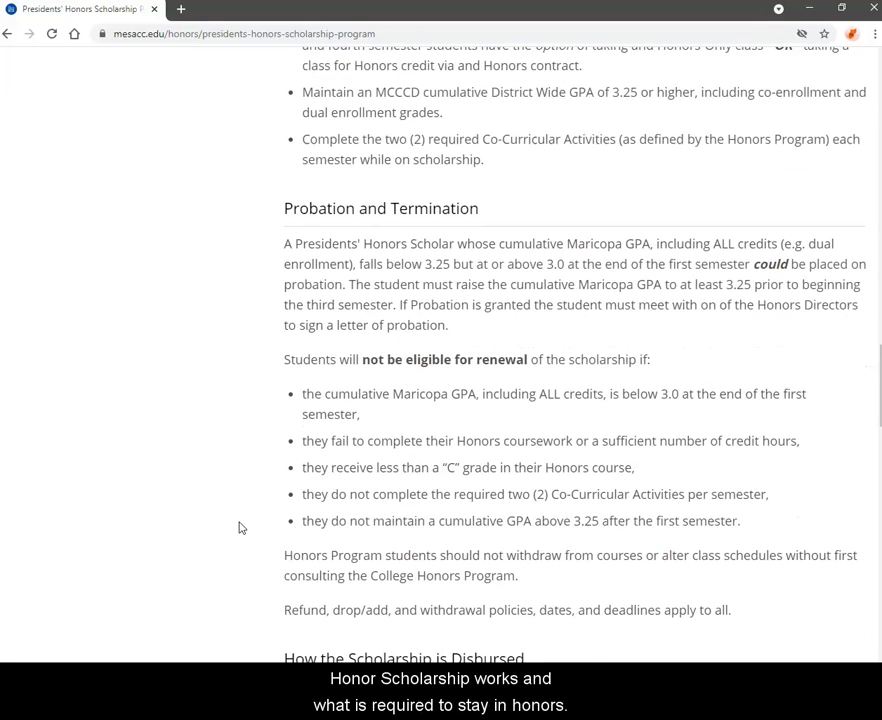
scroll(240, 528, "down", 2)
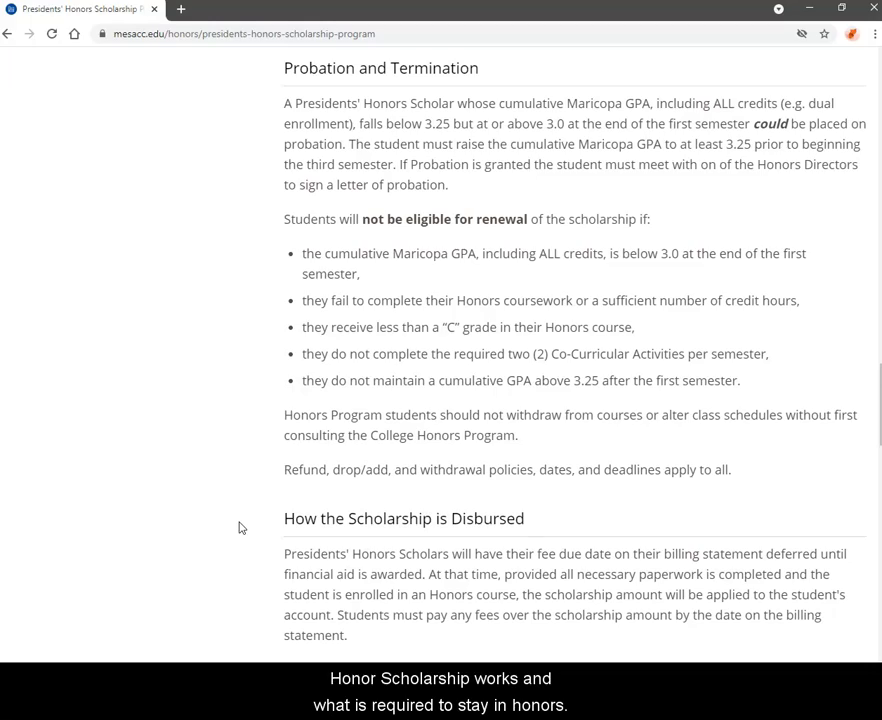
scroll(240, 528, "up", 4)
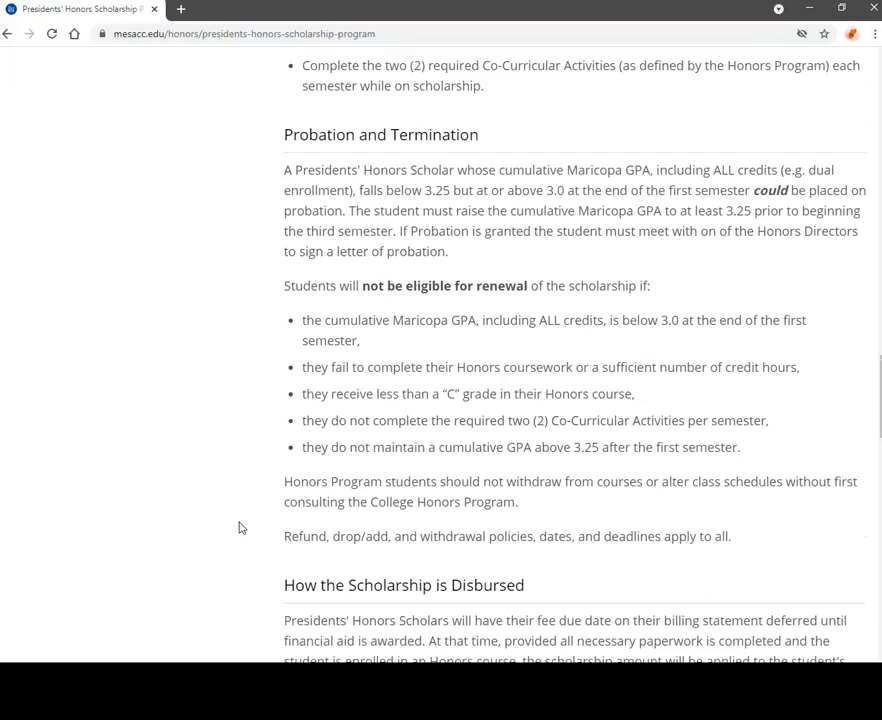
scroll(240, 528, "up", 7)
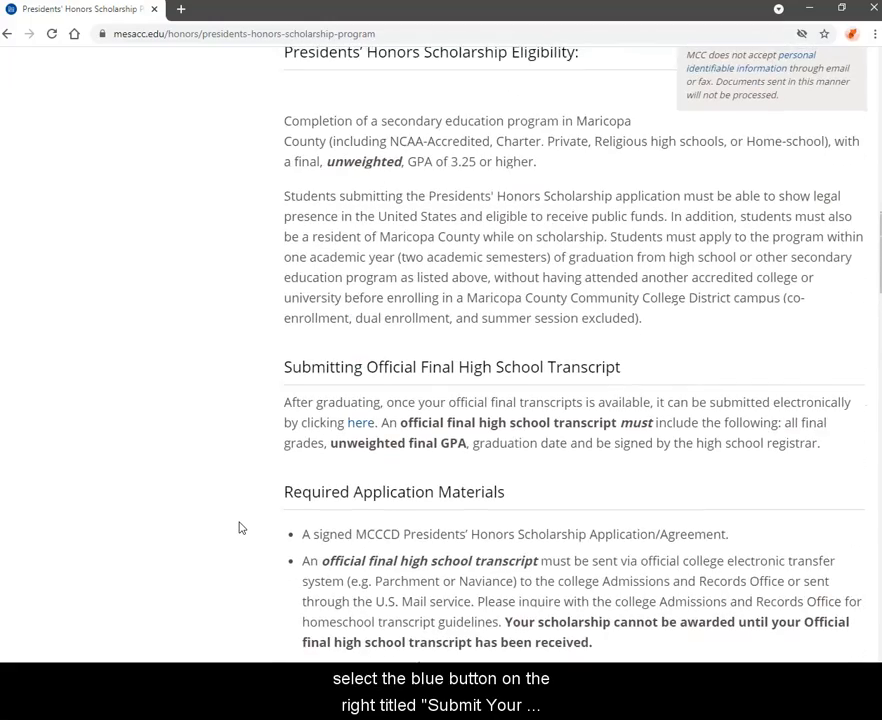
Scroll to the top of the page to reveal the 'Submit Your Fall 2021 Application Online' button
scroll(240, 528, "up", 4)
scroll(240, 528, "up", 4)
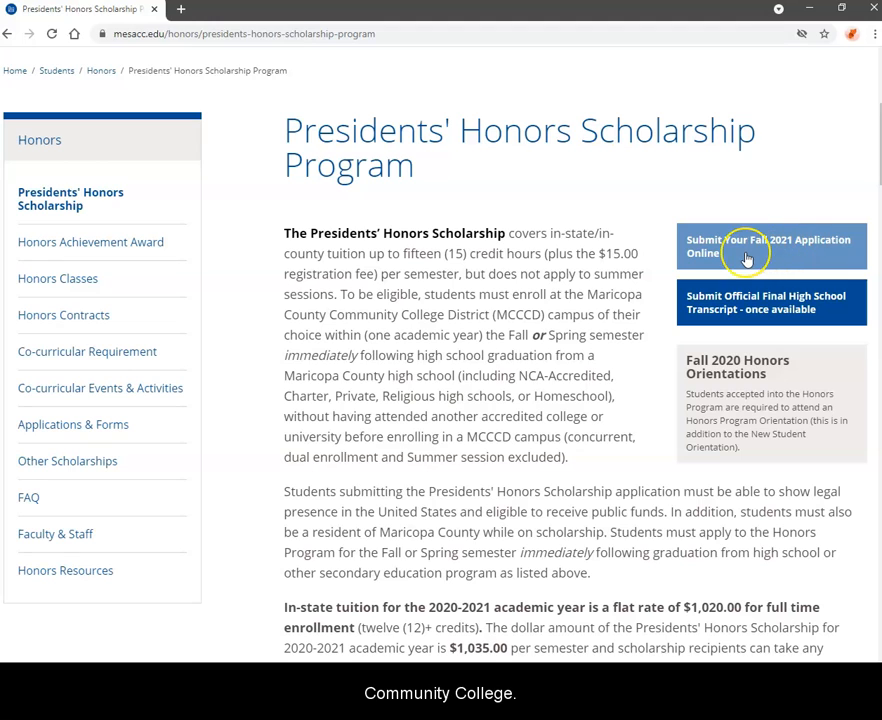
Start the Fall 2021 online application and enter the Maricopa sign-in name
left_click(745, 254)
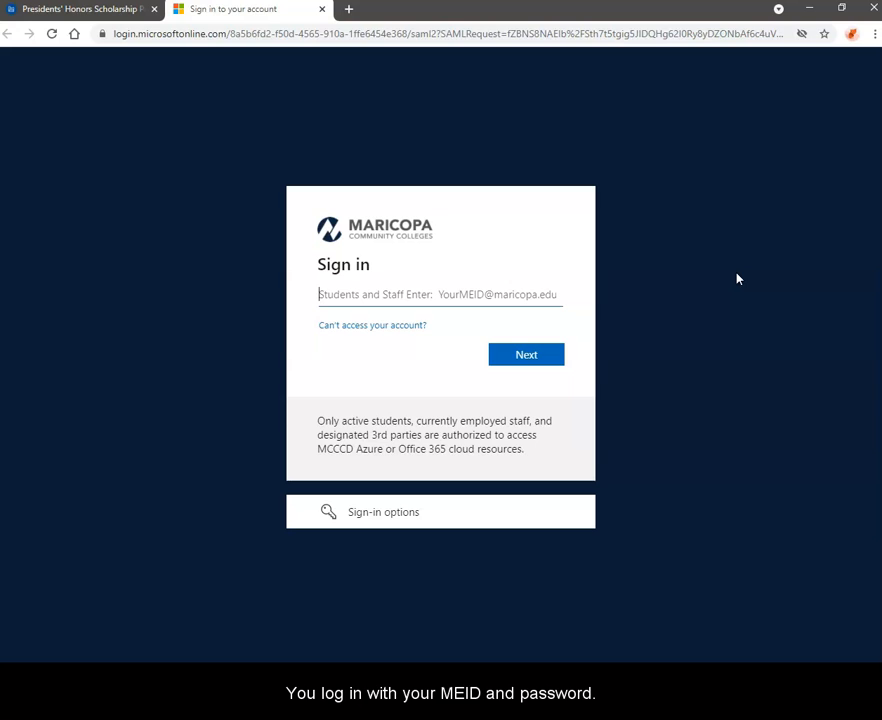
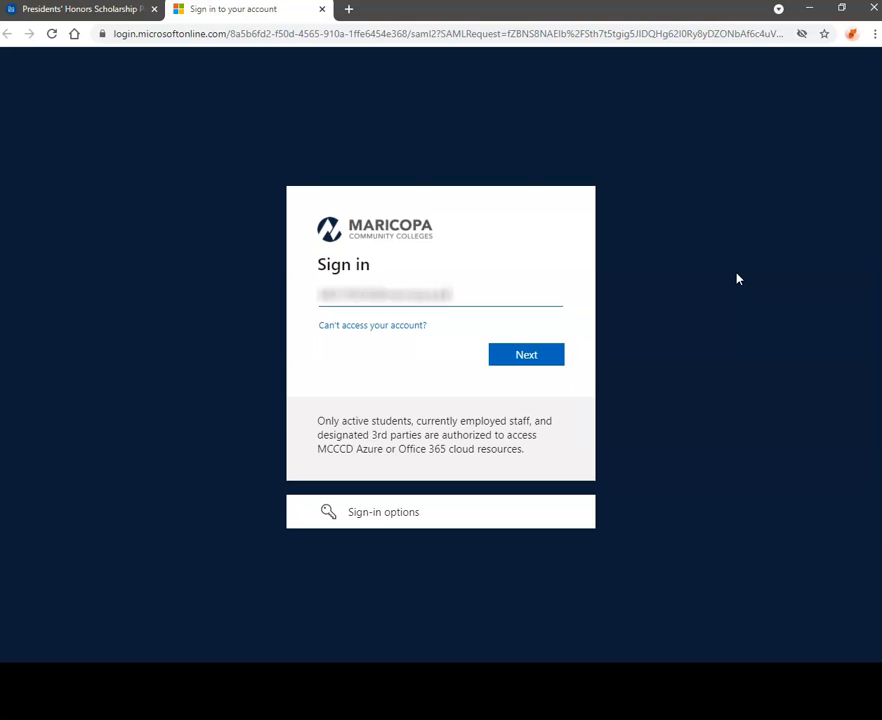
left_click(550, 355)
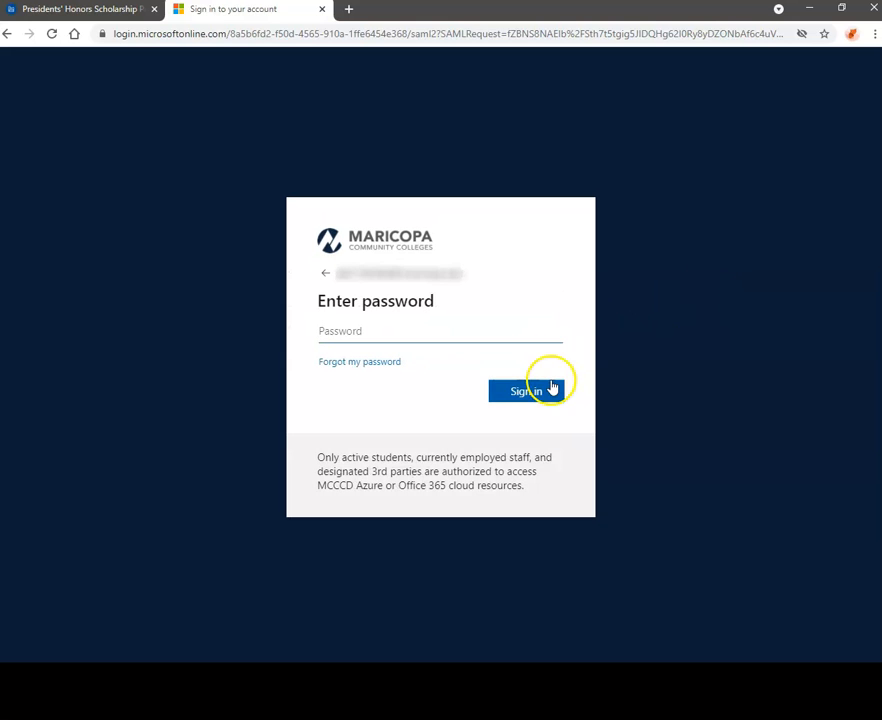
Sign in with the account password and request a Duo push approval
type("•••")
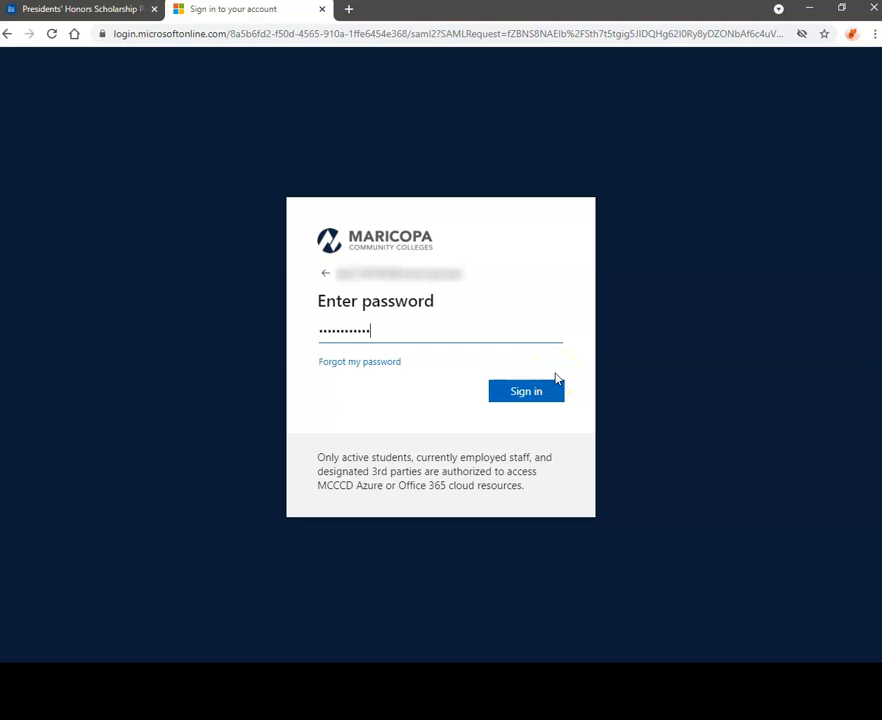
left_click(554, 390)
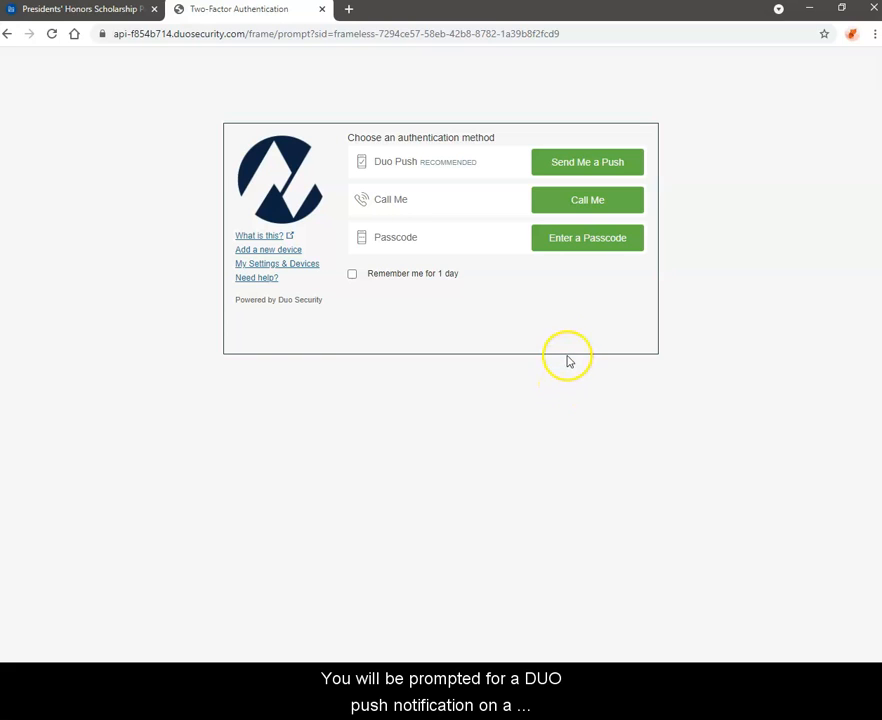
left_click(594, 164)
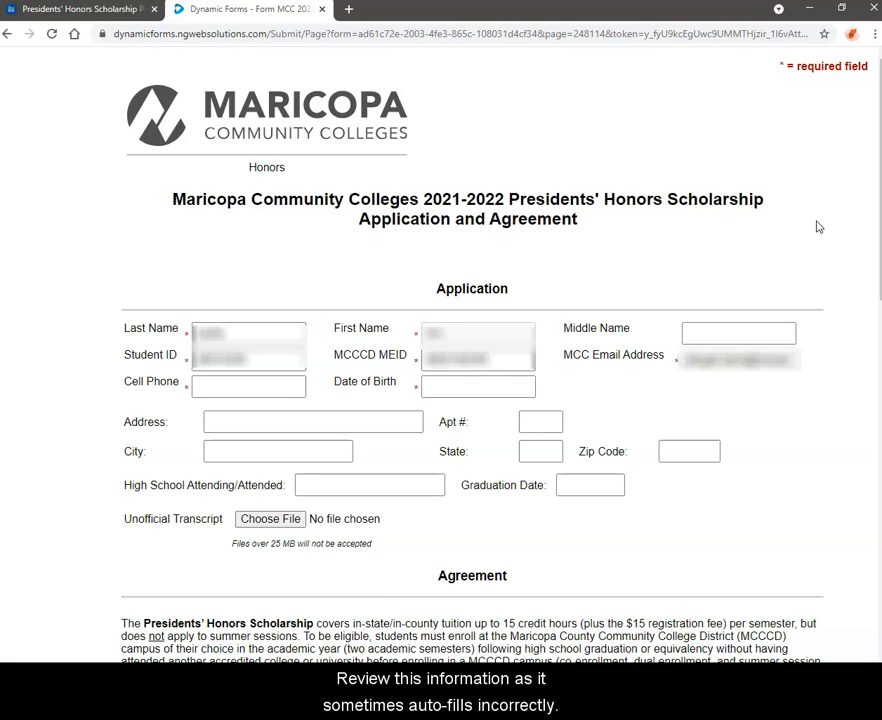
scroll(817, 227, "down", 1)
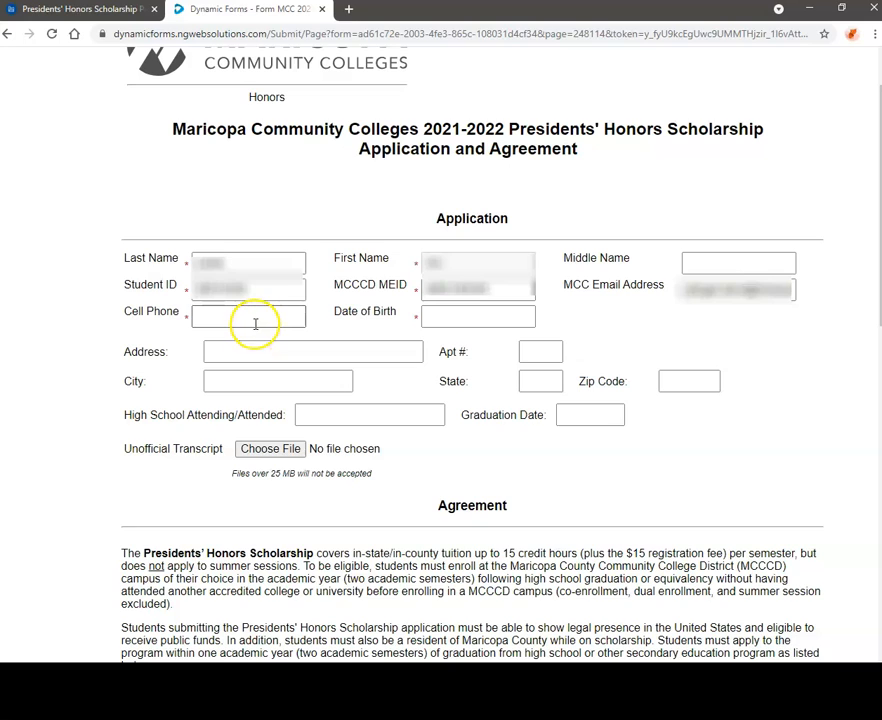
left_click(425, 313)
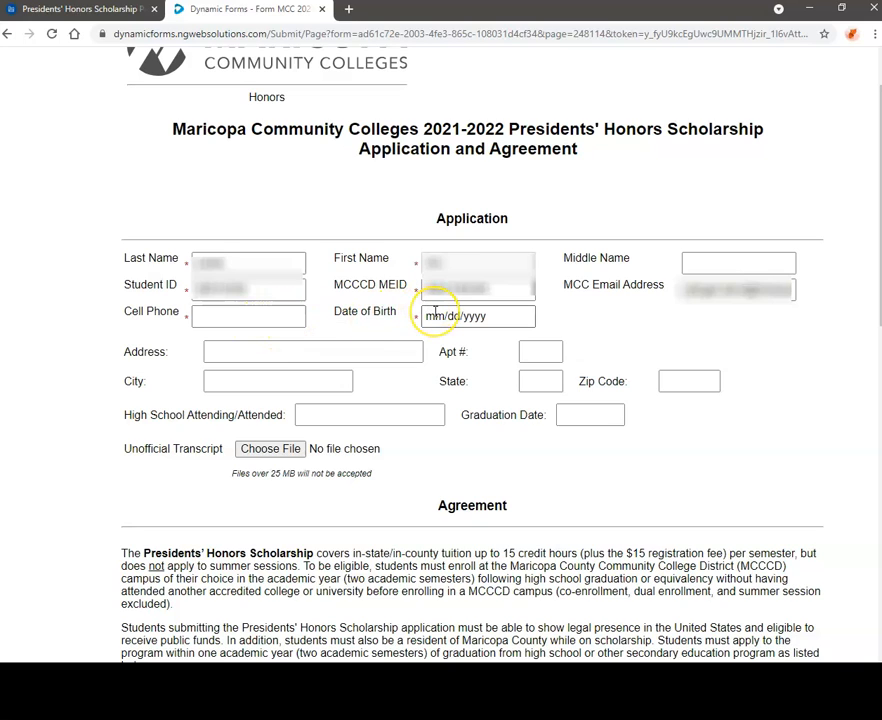
left_click(281, 353)
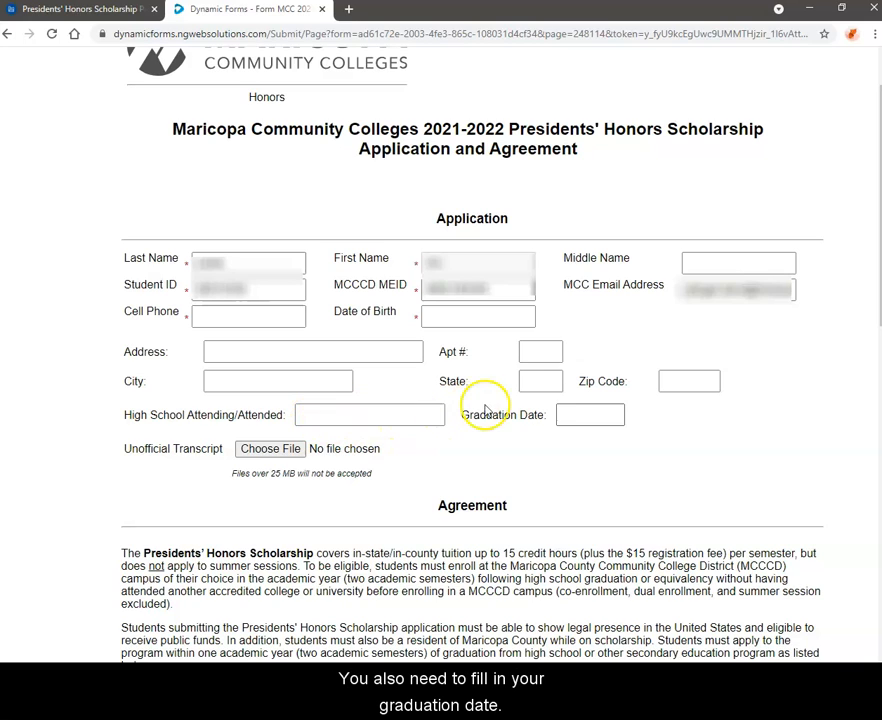
left_click(614, 418)
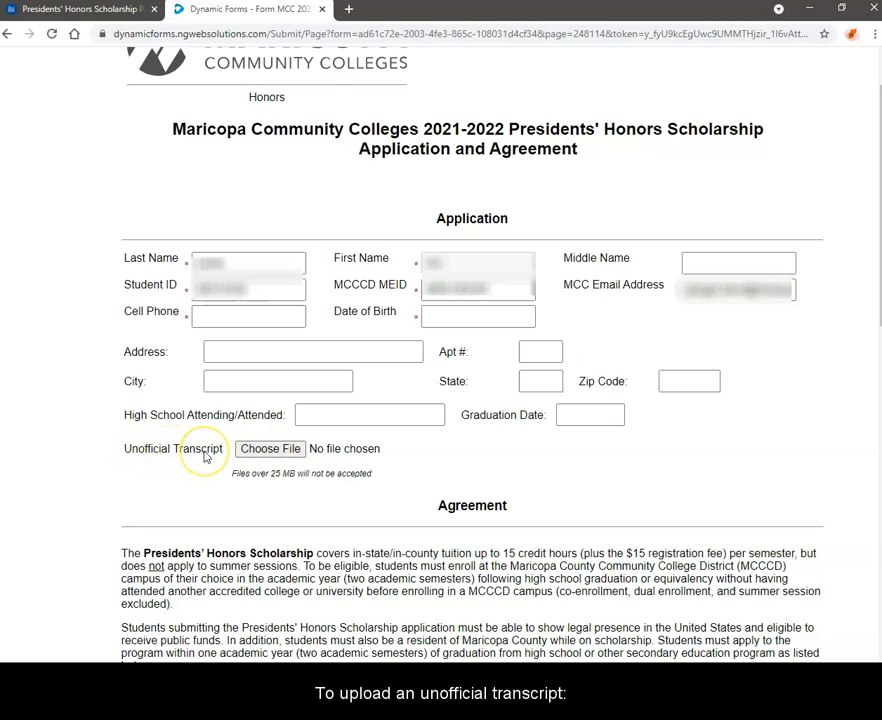
left_click(275, 453)
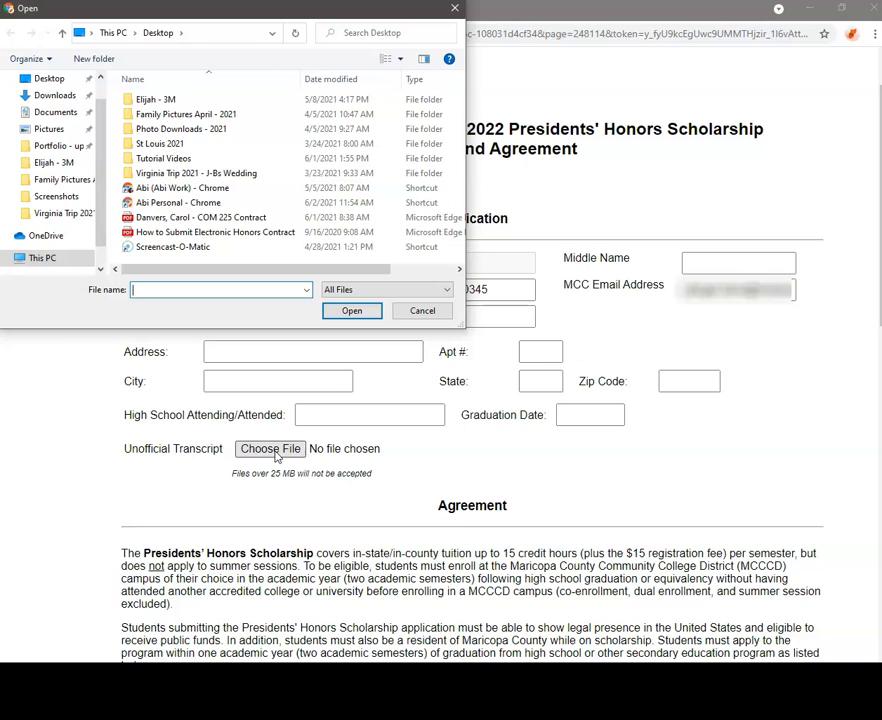
left_click(343, 313)
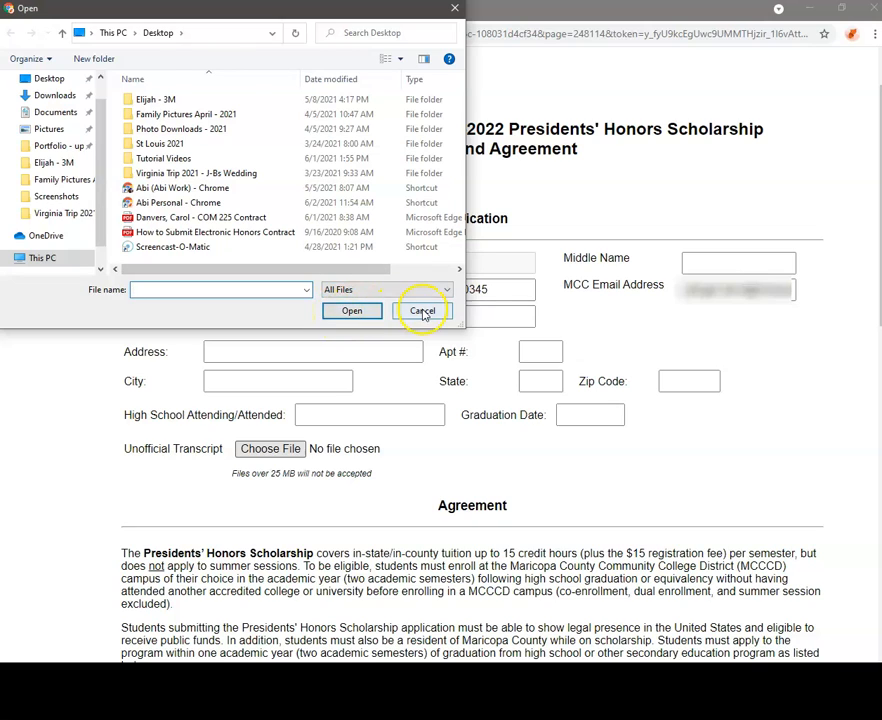
left_click(420, 310)
scroll(404, 490, "down", 2)
scroll(404, 490, "down", 2)
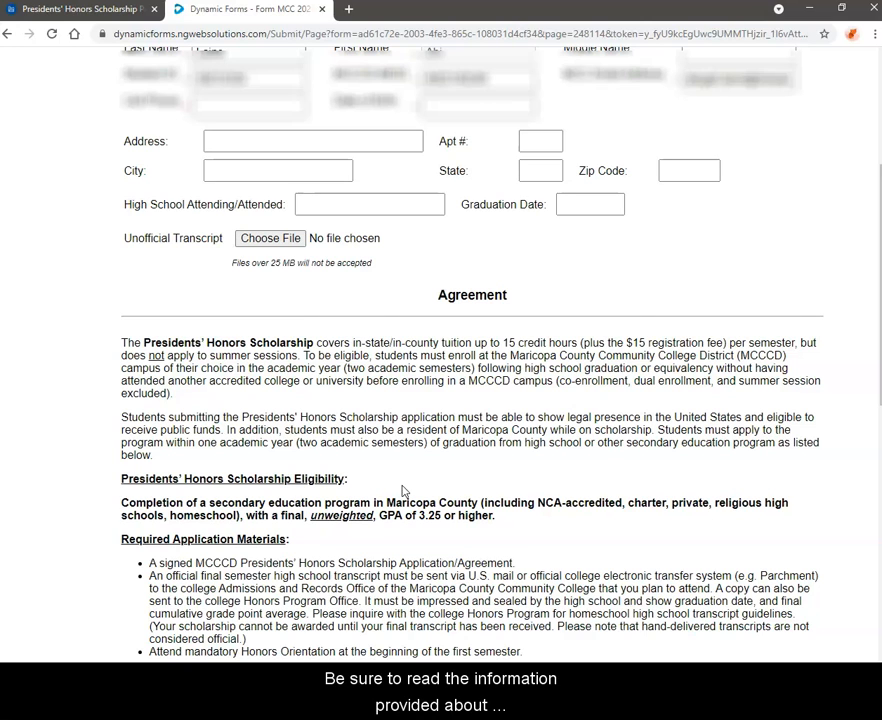
Scroll through the Agreement section to the certification checkboxes and unsigned signature line
scroll(404, 490, "down", 1)
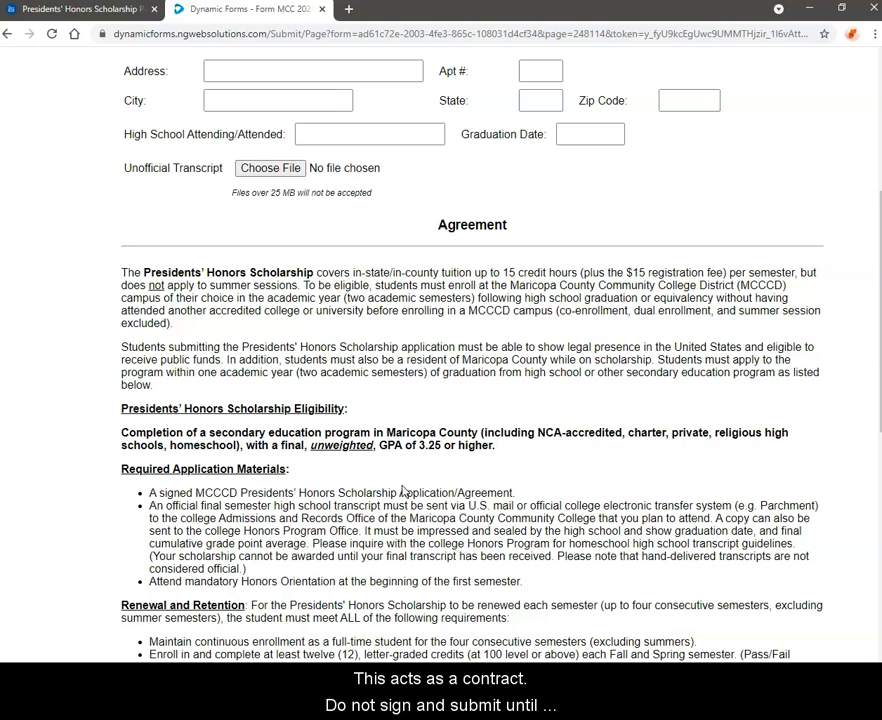
scroll(402, 490, "down", 1)
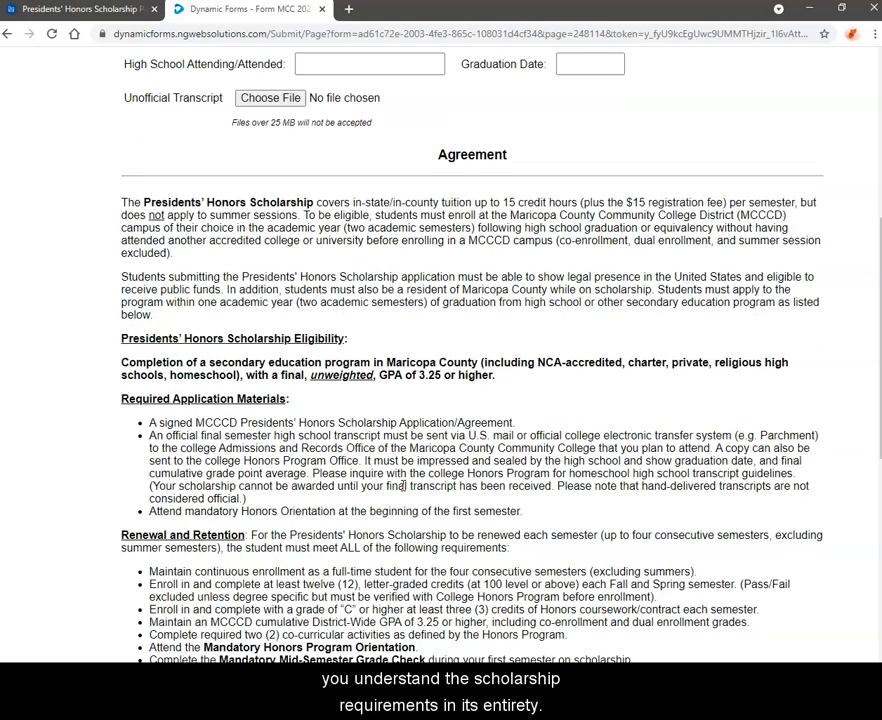
scroll(403, 486, "down", 3)
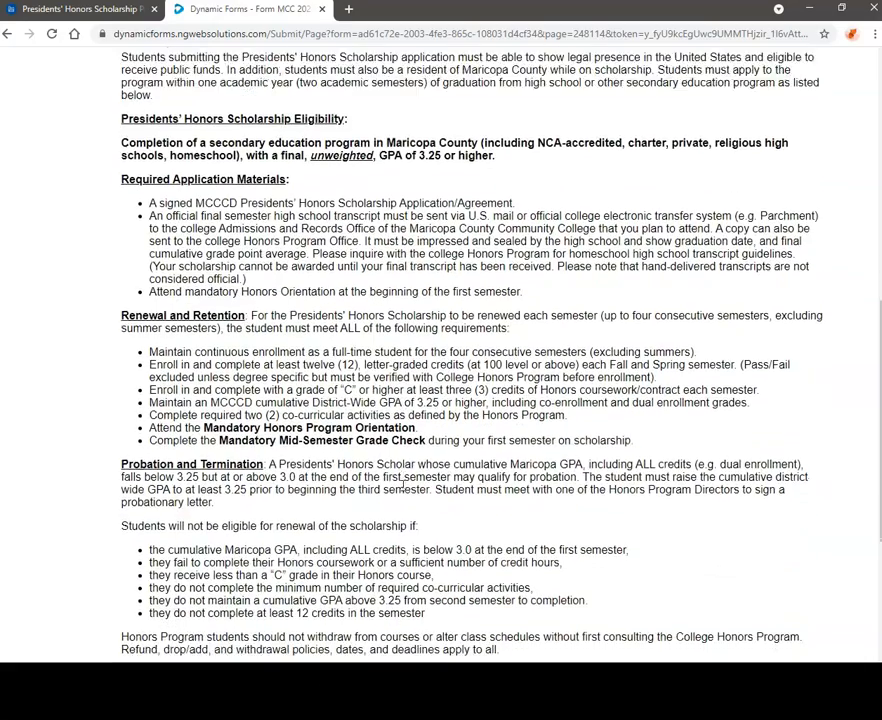
scroll(403, 486, "down", 1)
scroll(403, 486, "down", 4)
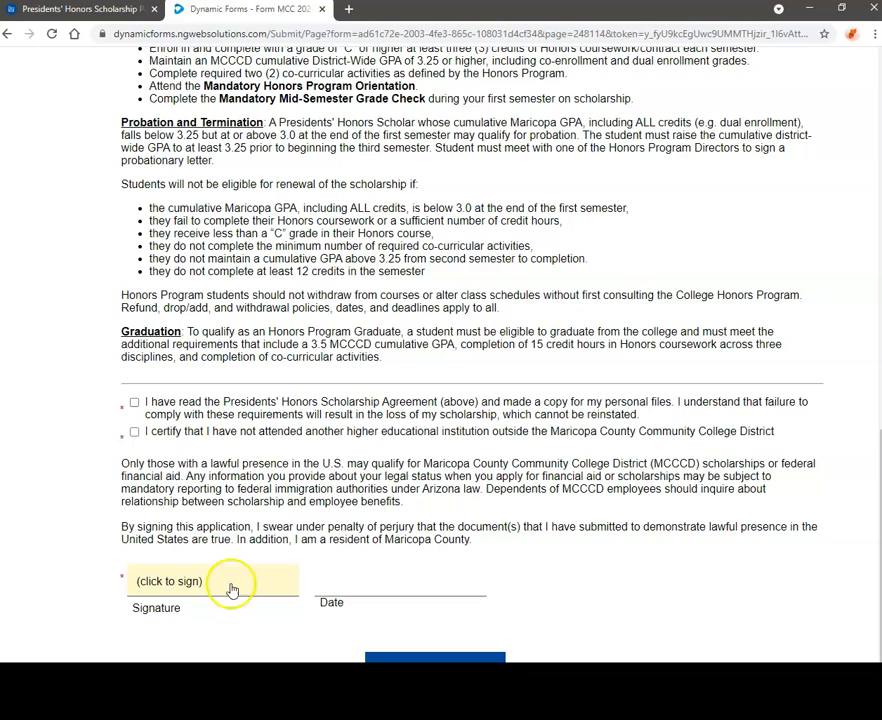
scroll(342, 556, "down", 1)
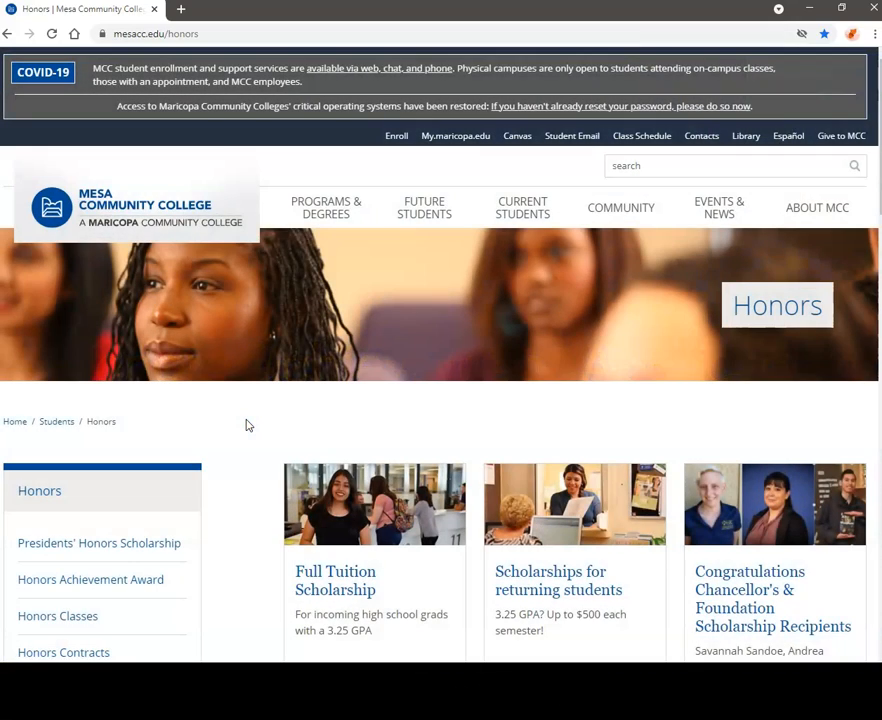
Browse the Honors page, then choose Honors Achievement Award in the left sidebar
scroll(248, 425, "down", 3)
left_click(246, 435)
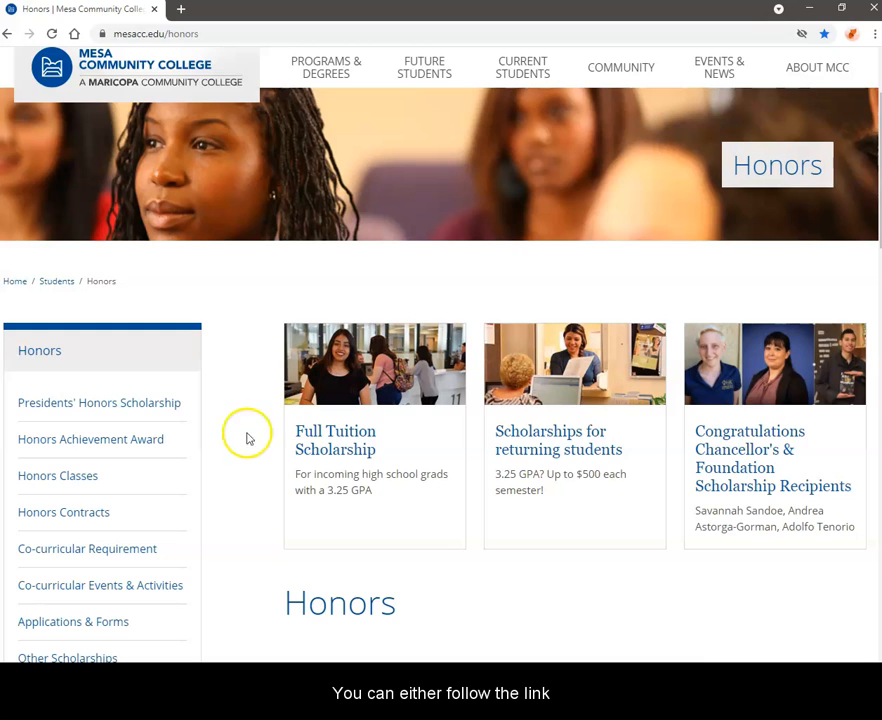
scroll(248, 440, "down", 3)
scroll(247, 453, "down", 3)
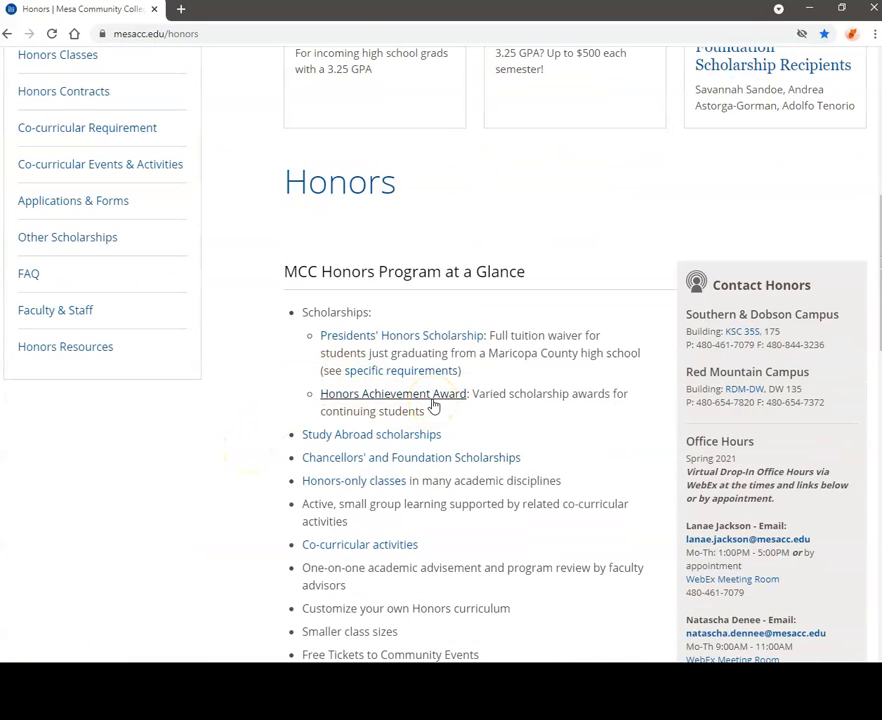
scroll(230, 394, "up", 3)
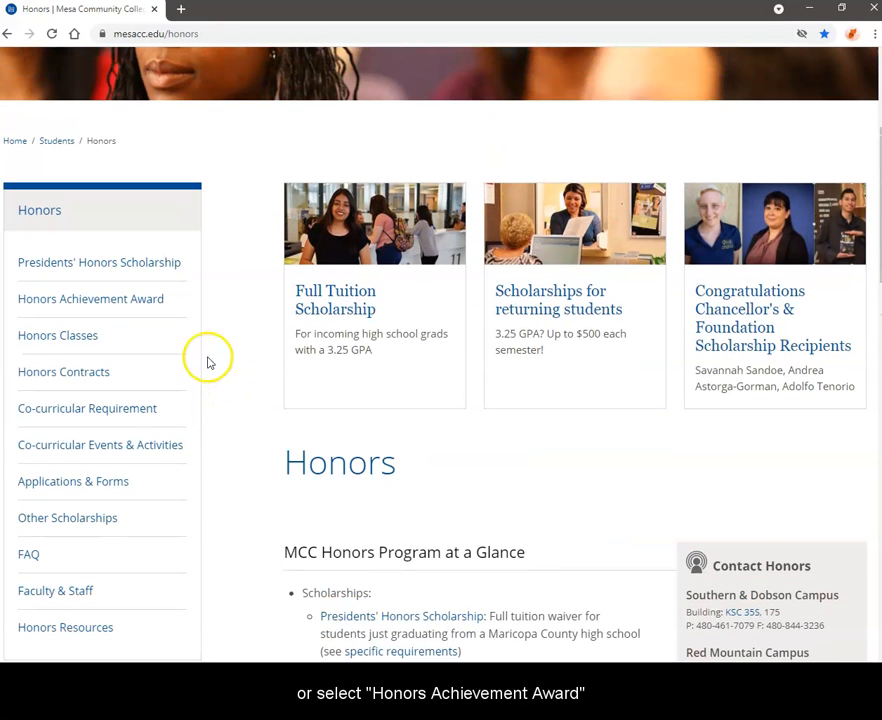
left_click(114, 308)
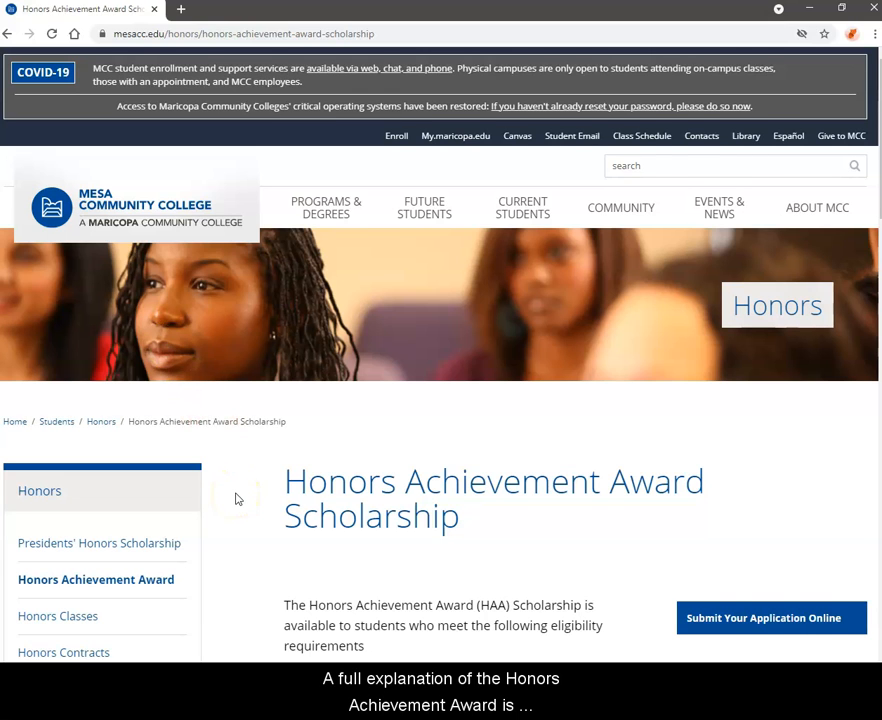
scroll(236, 498, "down", 1)
scroll(237, 499, "down", 1)
scroll(236, 498, "down", 3)
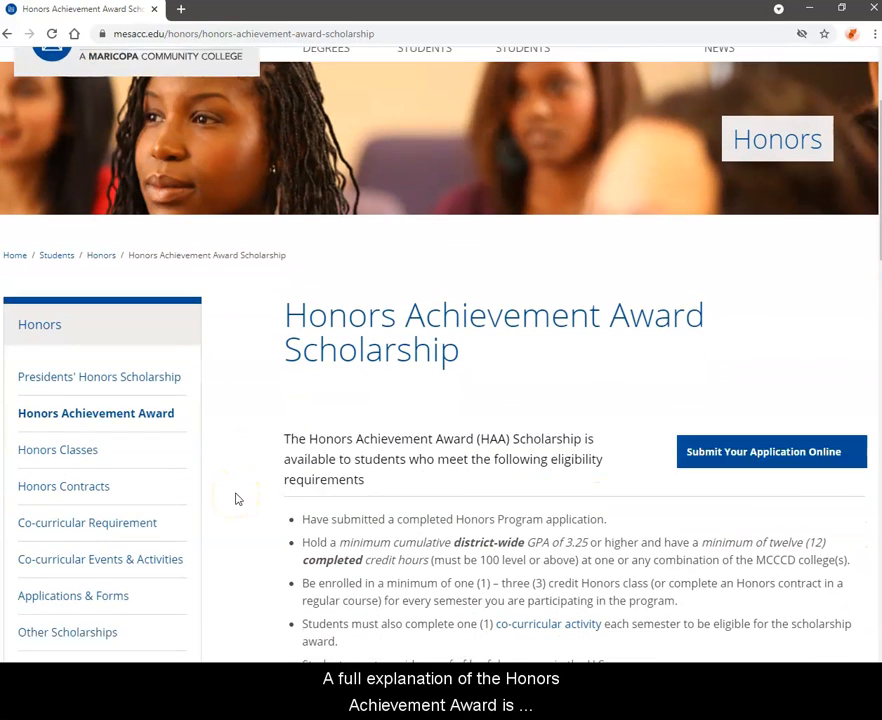
scroll(236, 498, "down", 1)
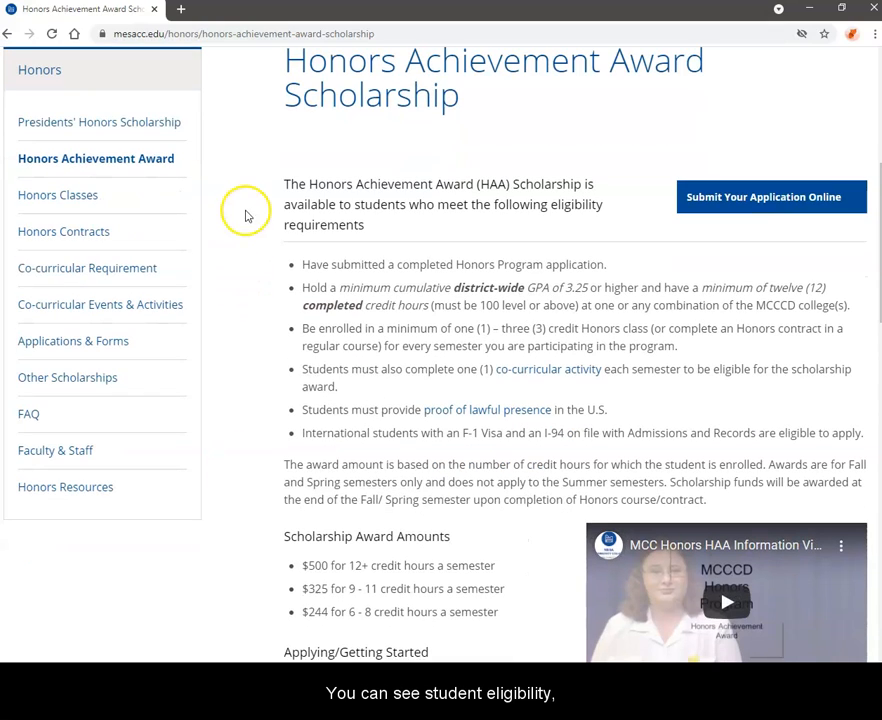
scroll(240, 406, "down", 1)
scroll(243, 440, "down", 3)
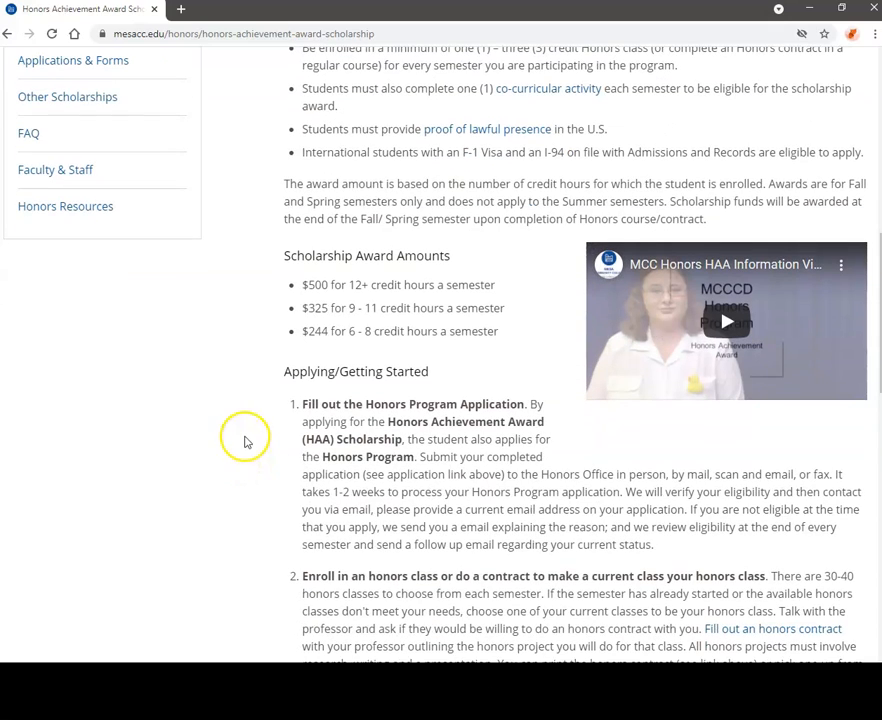
scroll(245, 441, "down", 1)
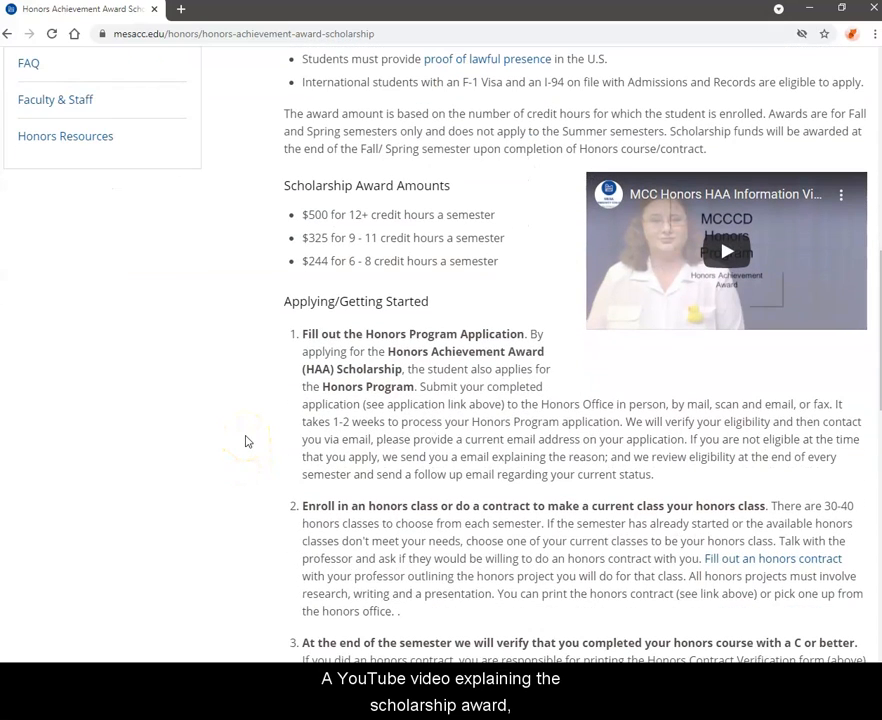
scroll(295, 408, "down", 3)
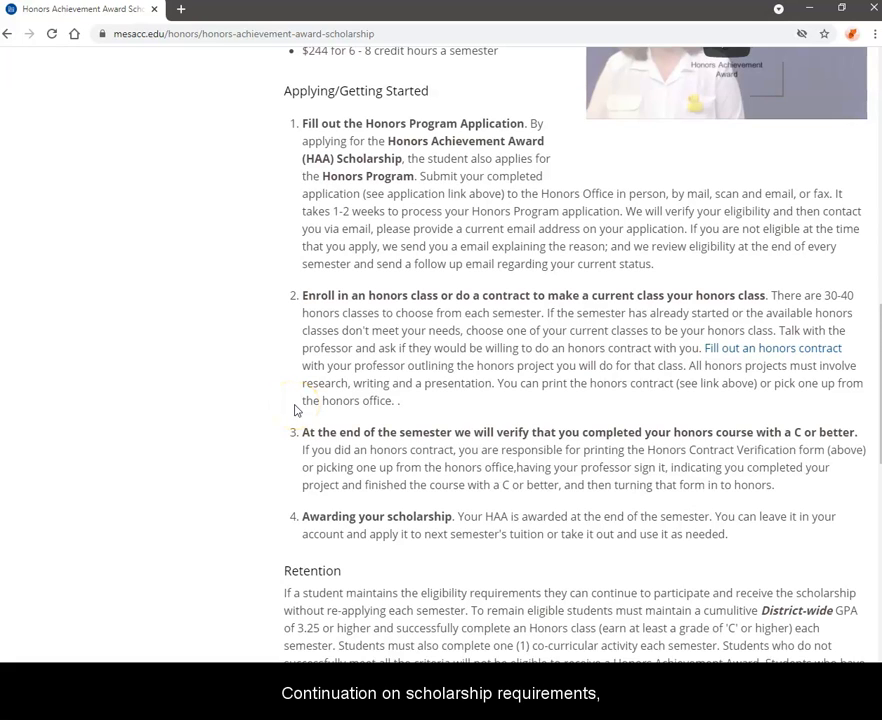
scroll(295, 408, "down", 3)
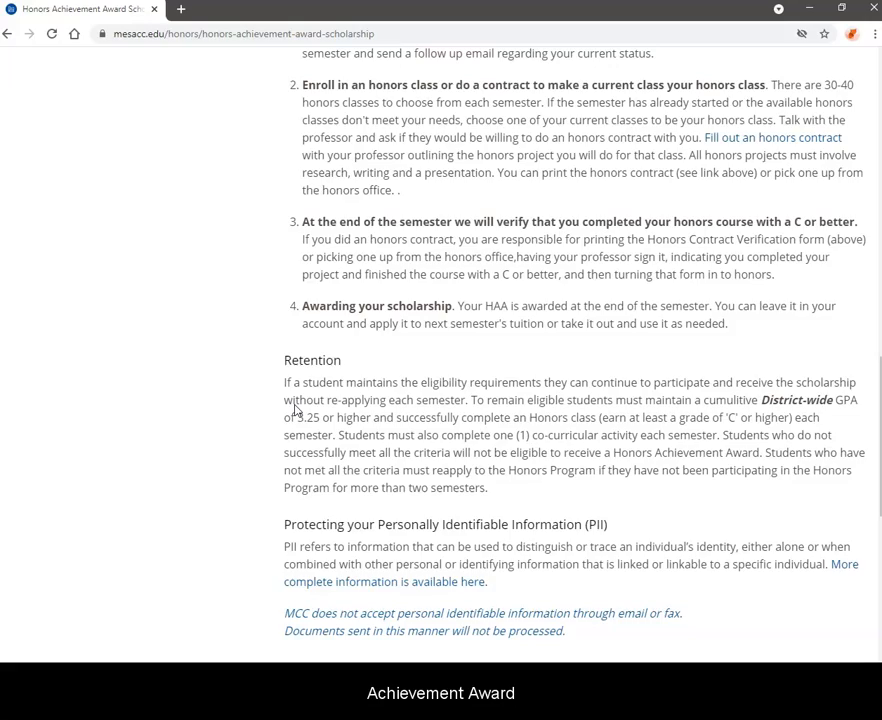
scroll(295, 410, "up", 8)
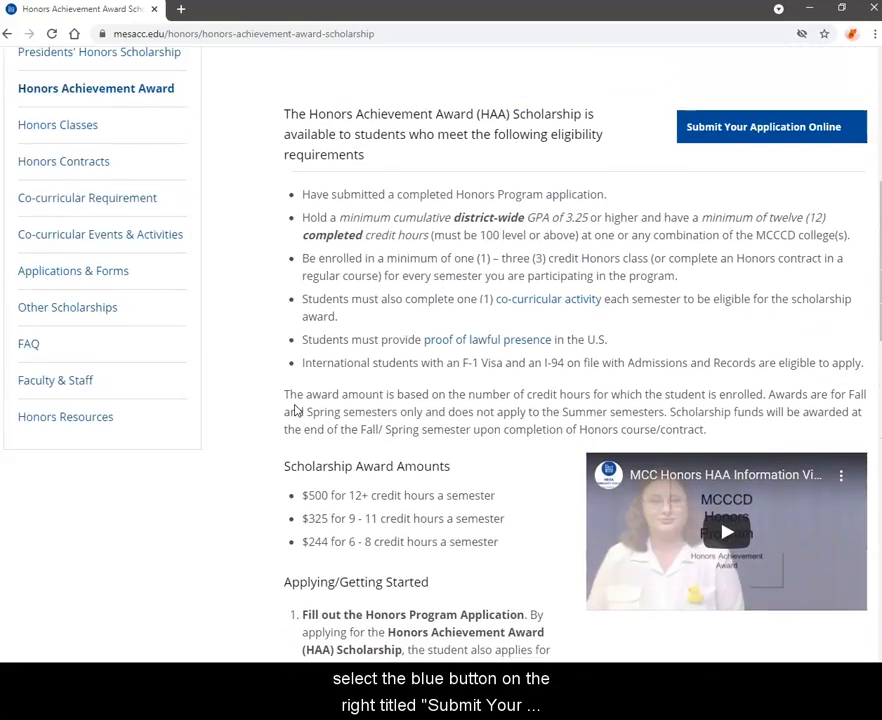
scroll(295, 410, "up", 1)
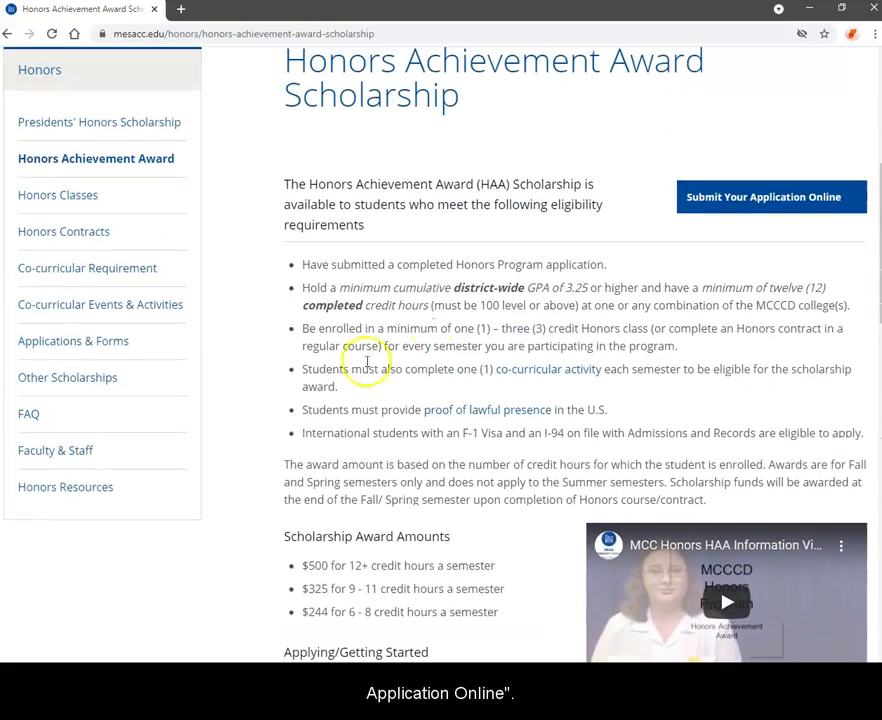
Start the online Honors Program and Achievement Award application and tick 'Other' for how you heard
left_click(712, 210)
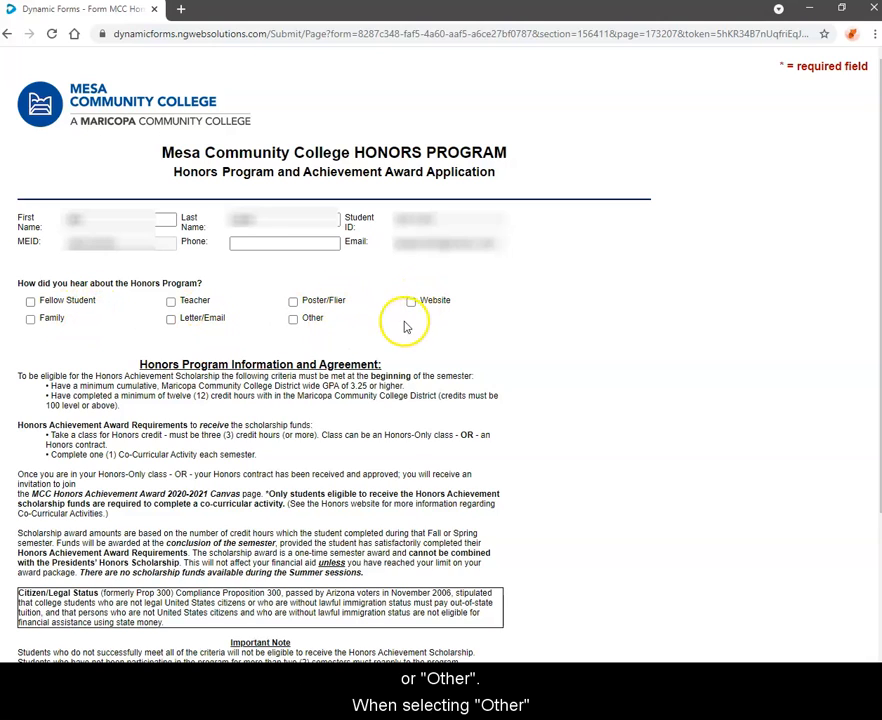
left_click(294, 321)
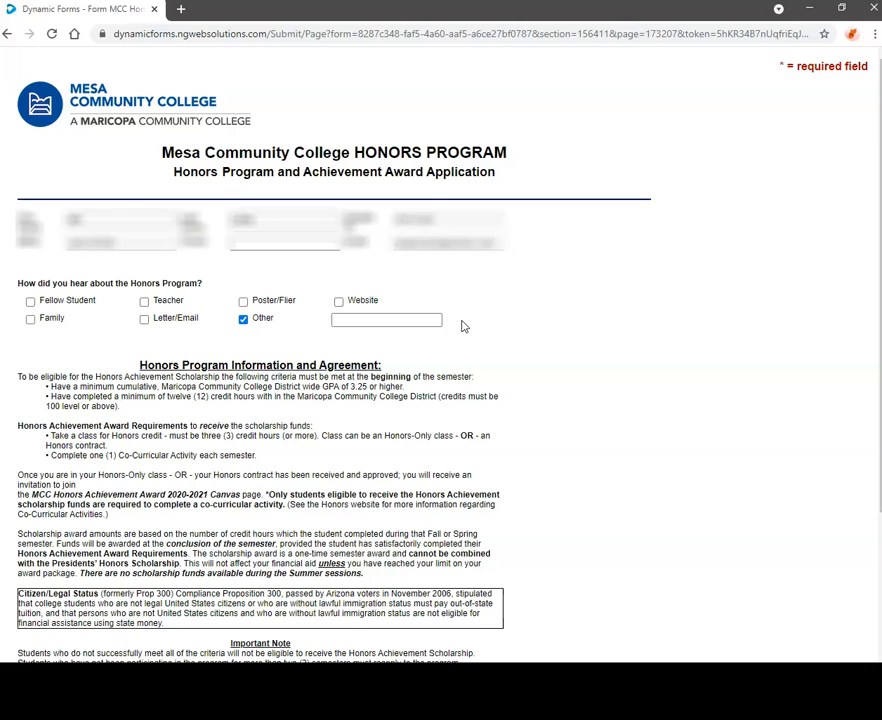
scroll(463, 326, "down", 1)
scroll(463, 326, "down", 2)
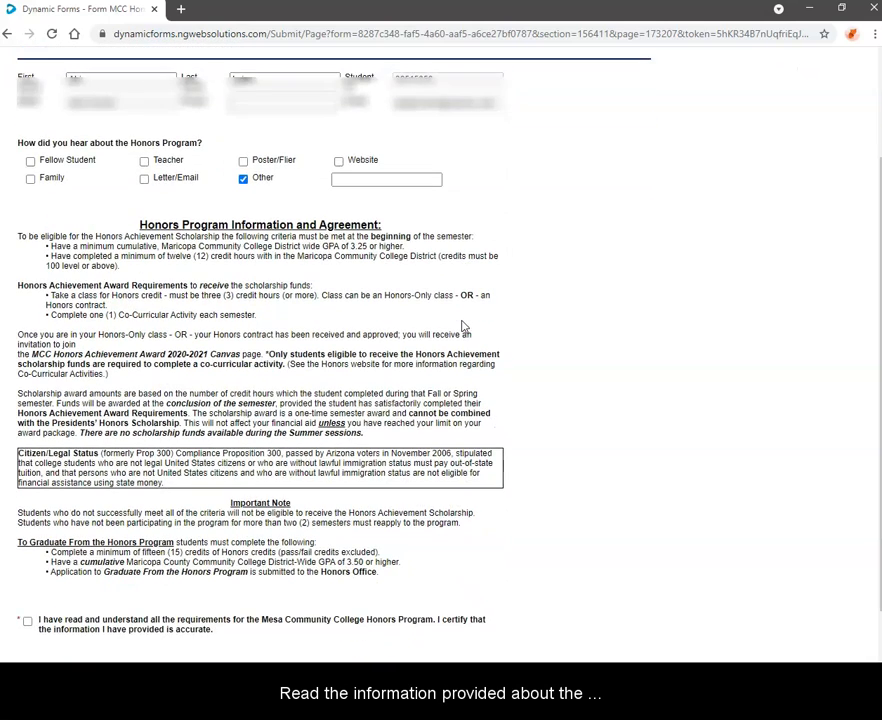